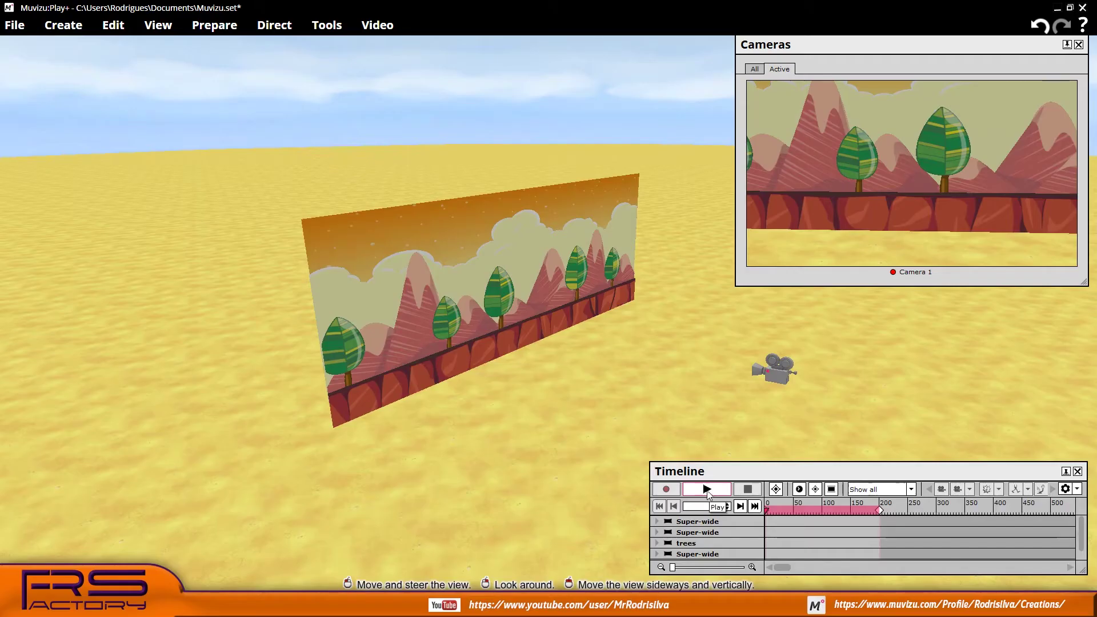
# - Play back the SnailTestrightView scene to watch the purple snail move along the road
pyautogui.click(706, 490)
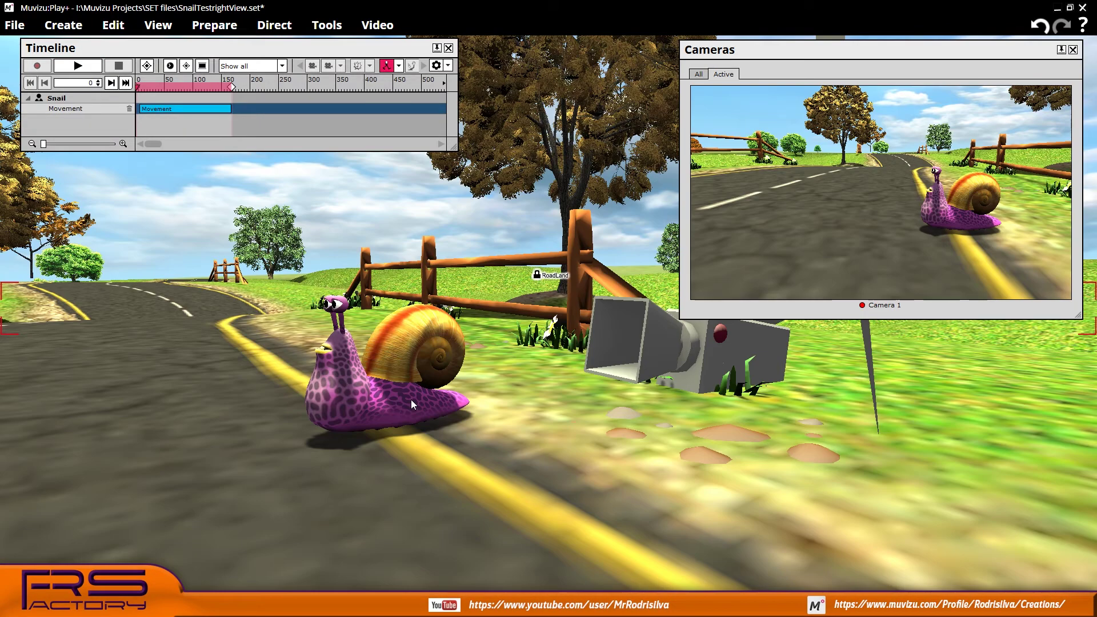
# - Open the Layers window and add a new layer named SnailOnly
pyautogui.click(159, 27)
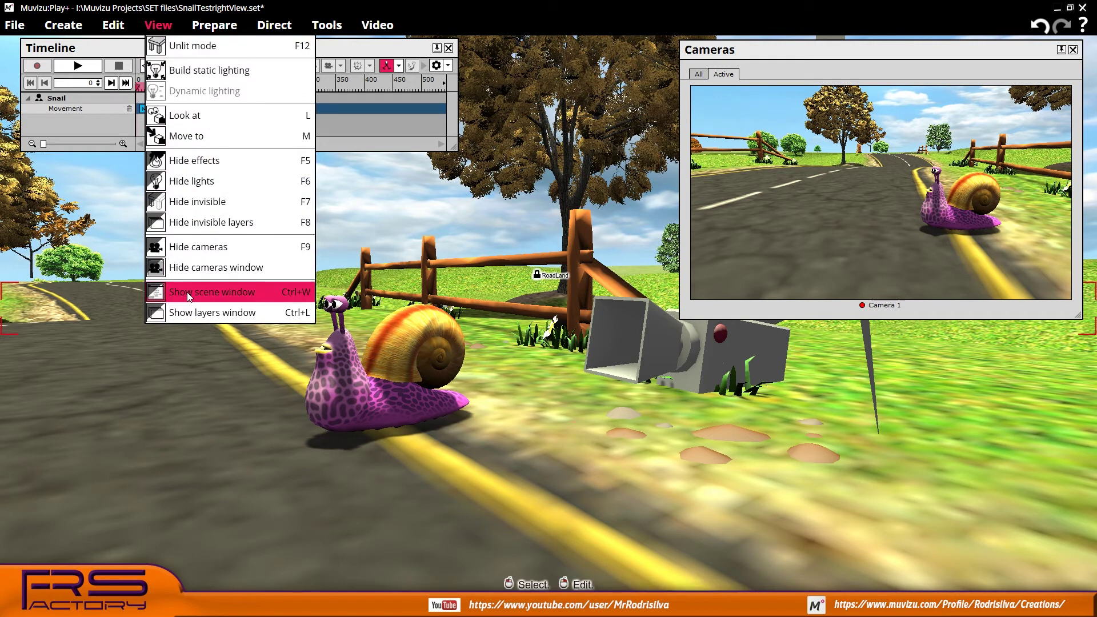
pyautogui.click(183, 310)
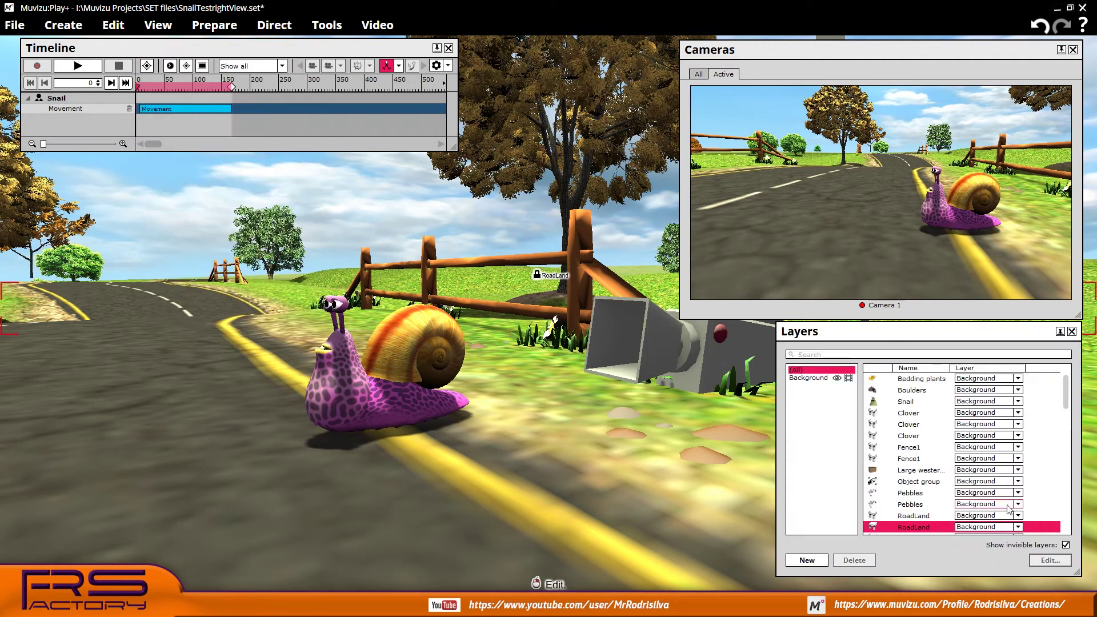
pyautogui.click(338, 357)
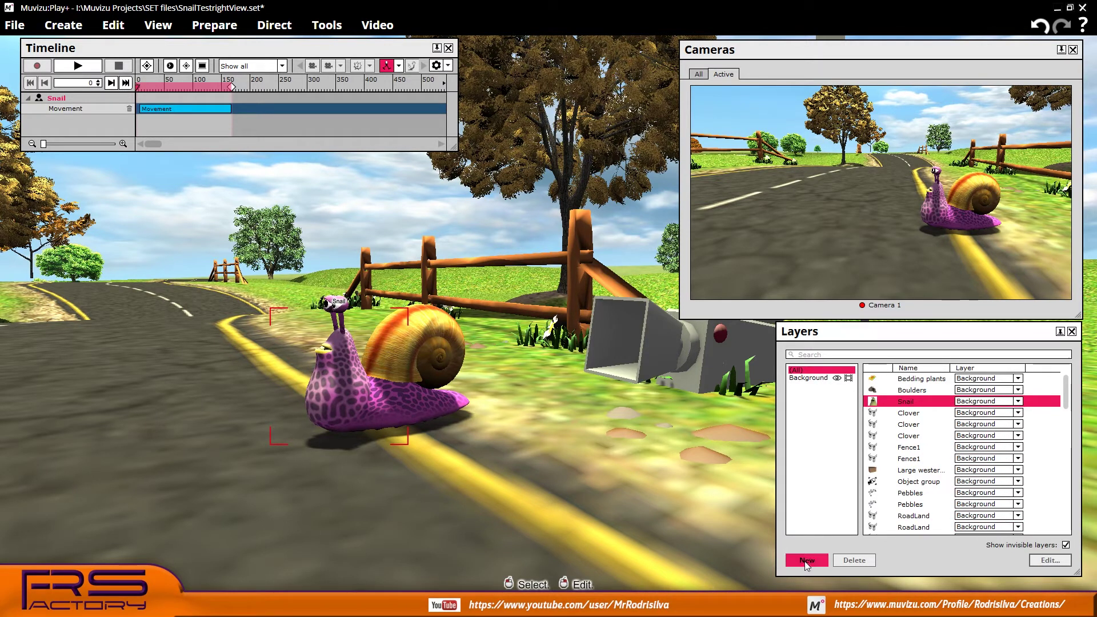
pyautogui.click(802, 387)
pyautogui.click(1050, 560)
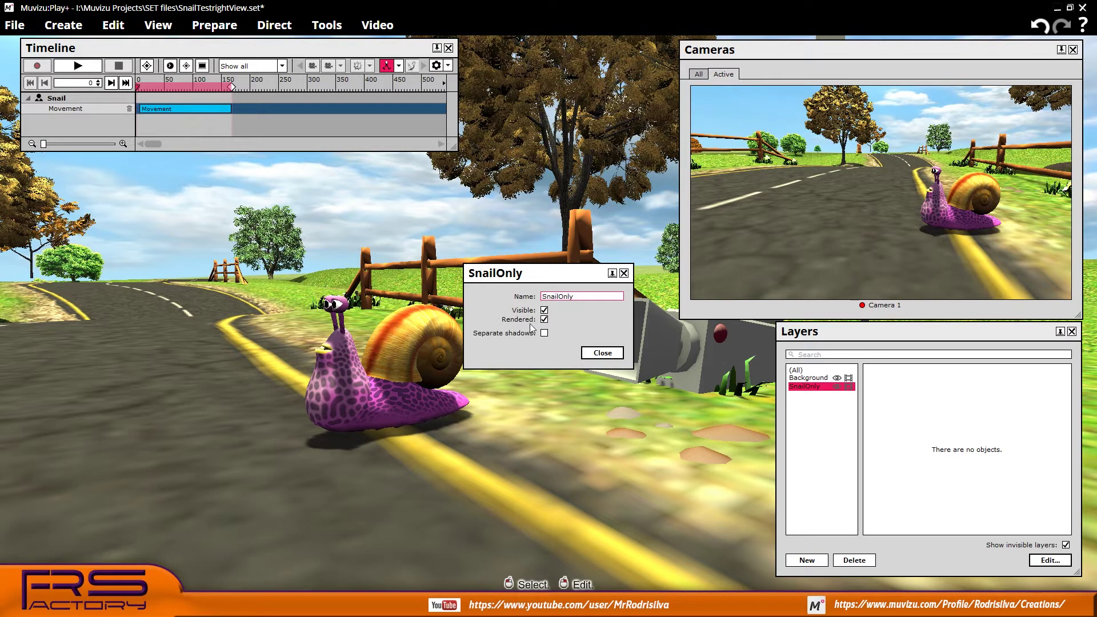
pyautogui.click(602, 353)
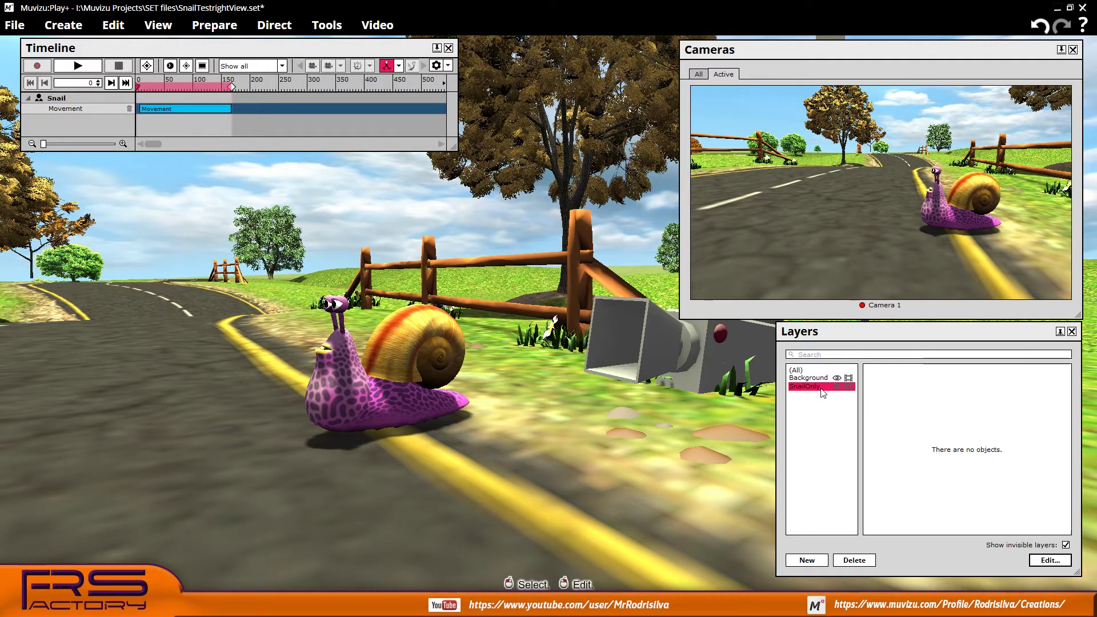
# - Move the Snail from the Background layer onto SnailOnly and verify it holds only the Snail
pyautogui.click(815, 378)
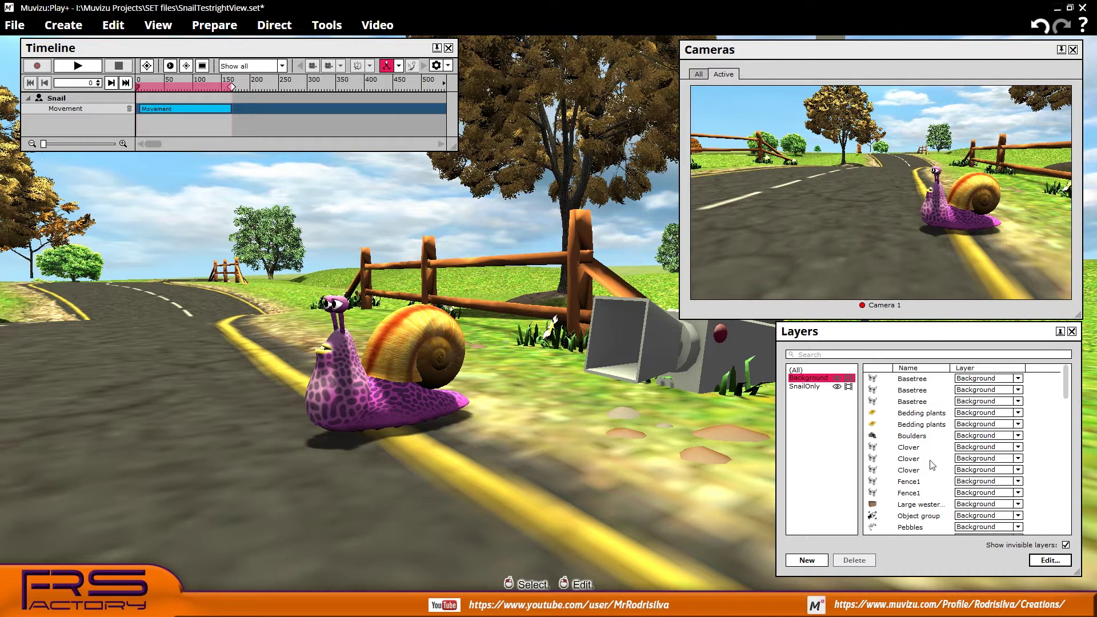
pyautogui.scroll(-5, 971, 457)
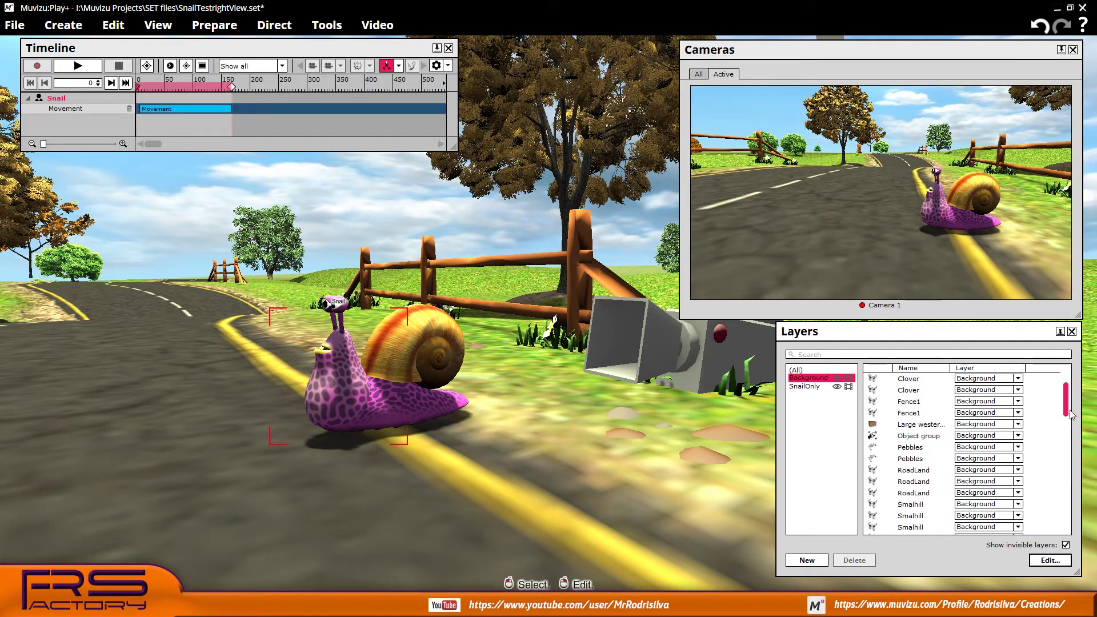
pyautogui.click(886, 441)
pyautogui.click(1018, 446)
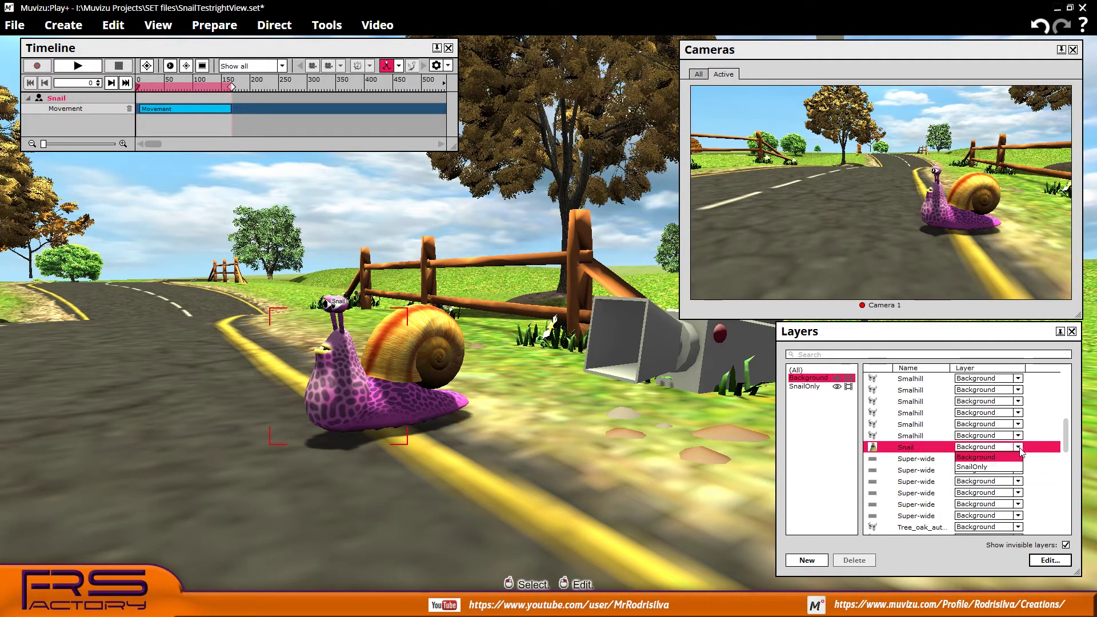
pyautogui.click(979, 468)
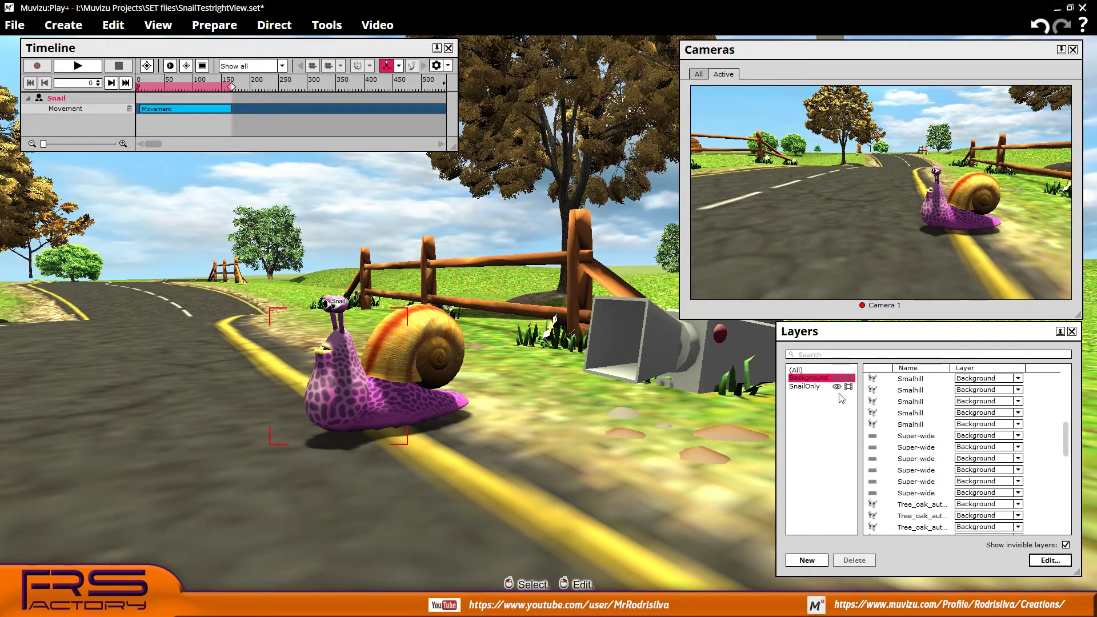
pyautogui.click(811, 387)
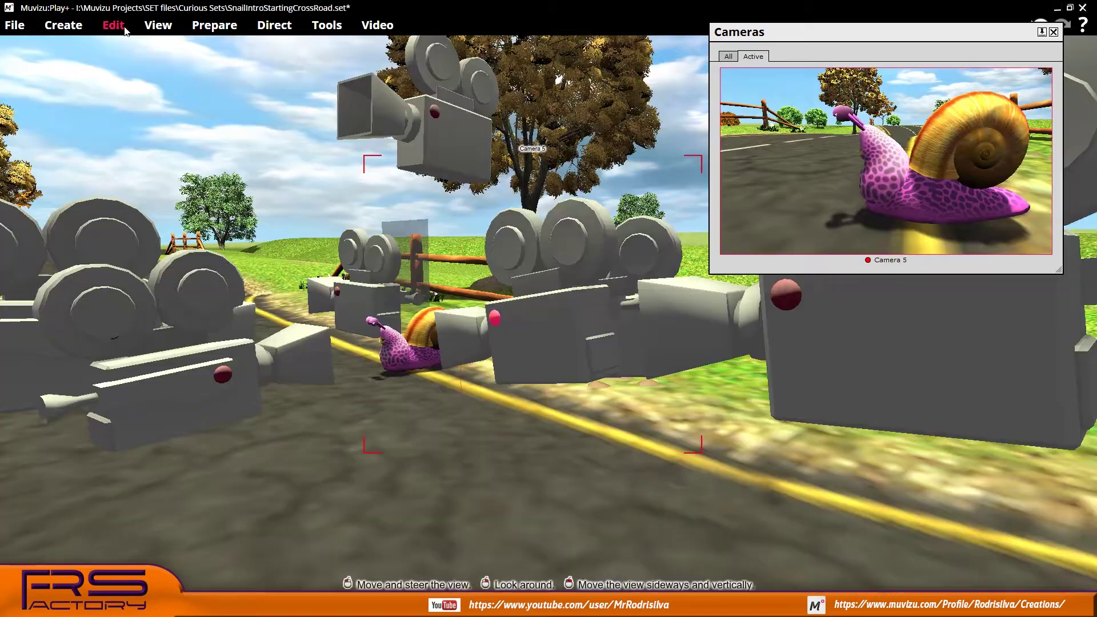
# - Start directing Camera 5's movement with the animation mode kept as Key framed
pyautogui.click(274, 24)
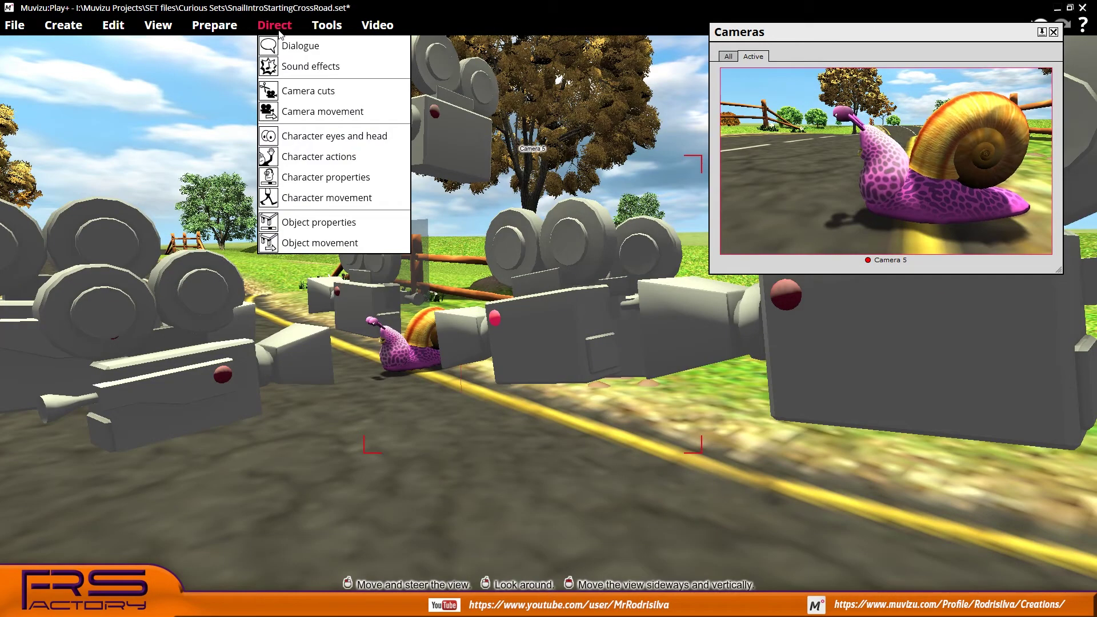
pyautogui.click(327, 113)
pyautogui.click(189, 123)
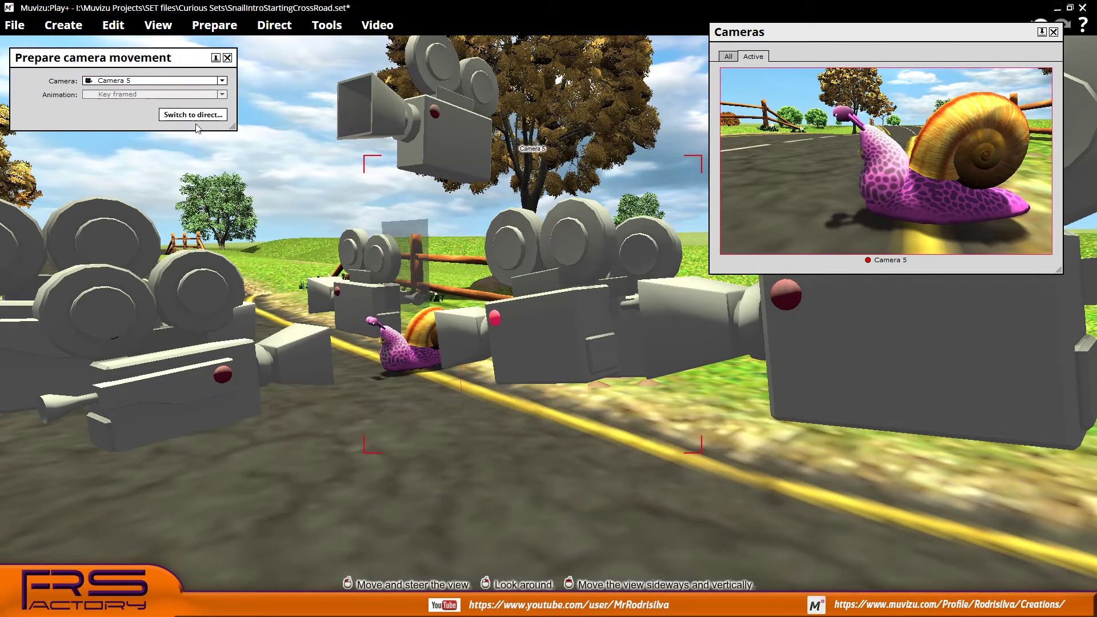
pyautogui.click(222, 94)
pyautogui.click(149, 109)
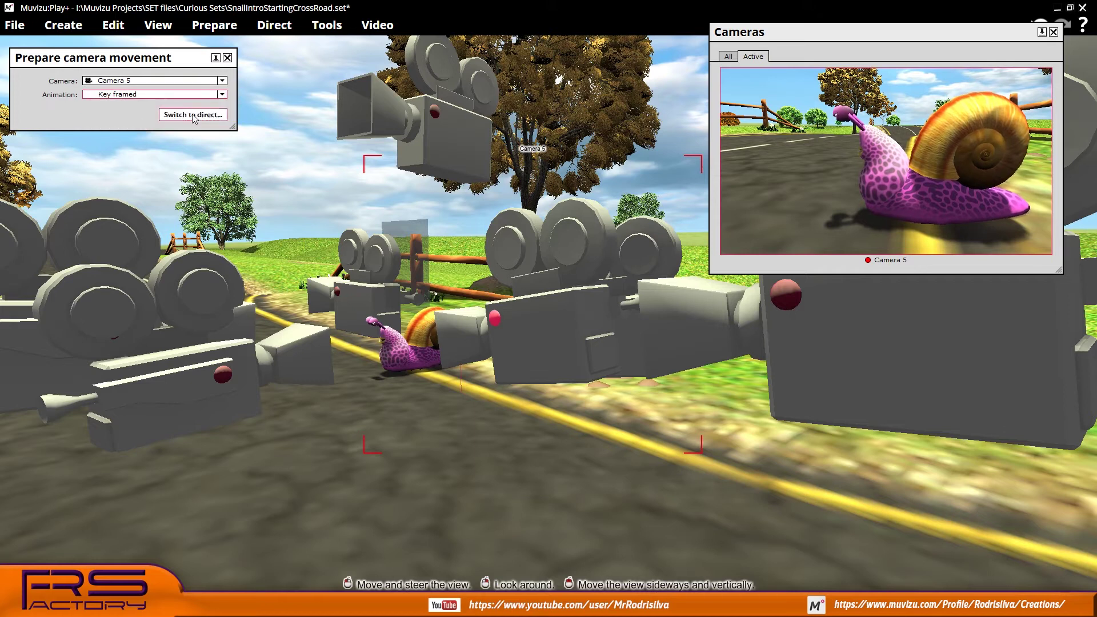
pyautogui.click(192, 114)
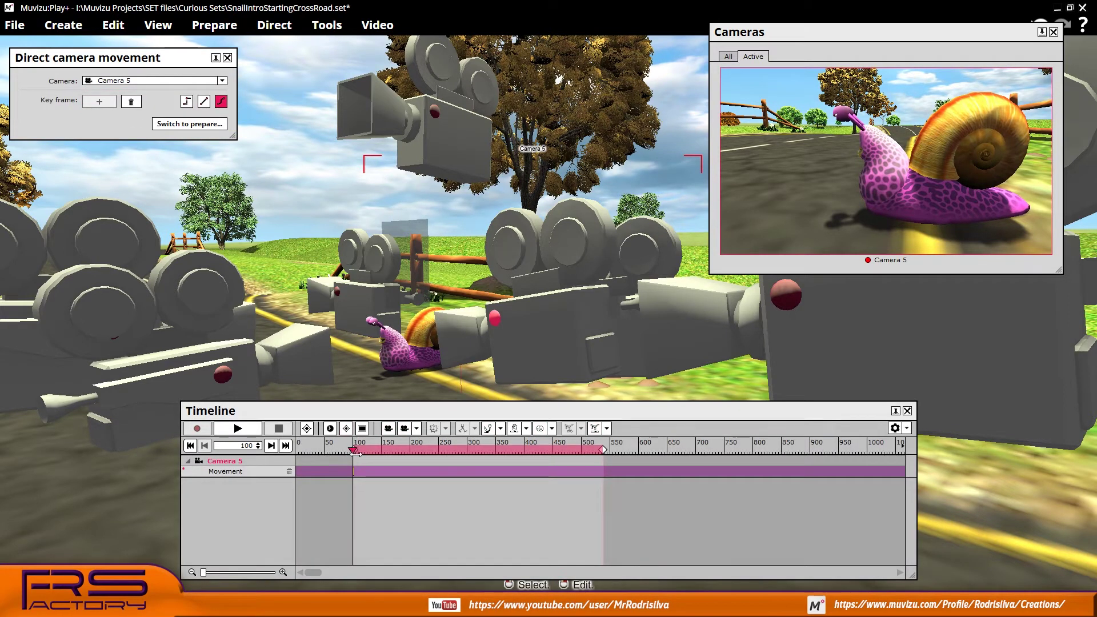
# - Aim Camera 5 down the empty road, keyframe it at frame 536, and play back from frame 101
pyautogui.moveTo(354, 450); pyautogui.dragTo(601, 449)
pyautogui.moveTo(495, 350); pyautogui.dragTo(554, 229)
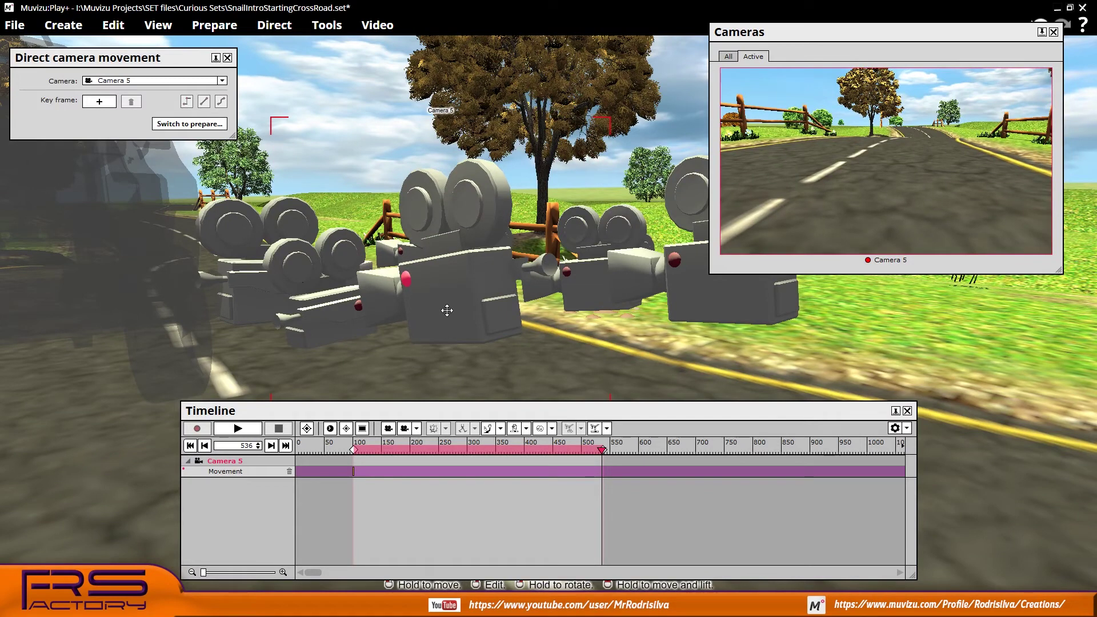
pyautogui.click(100, 101)
pyautogui.moveTo(600, 450); pyautogui.dragTo(353, 441)
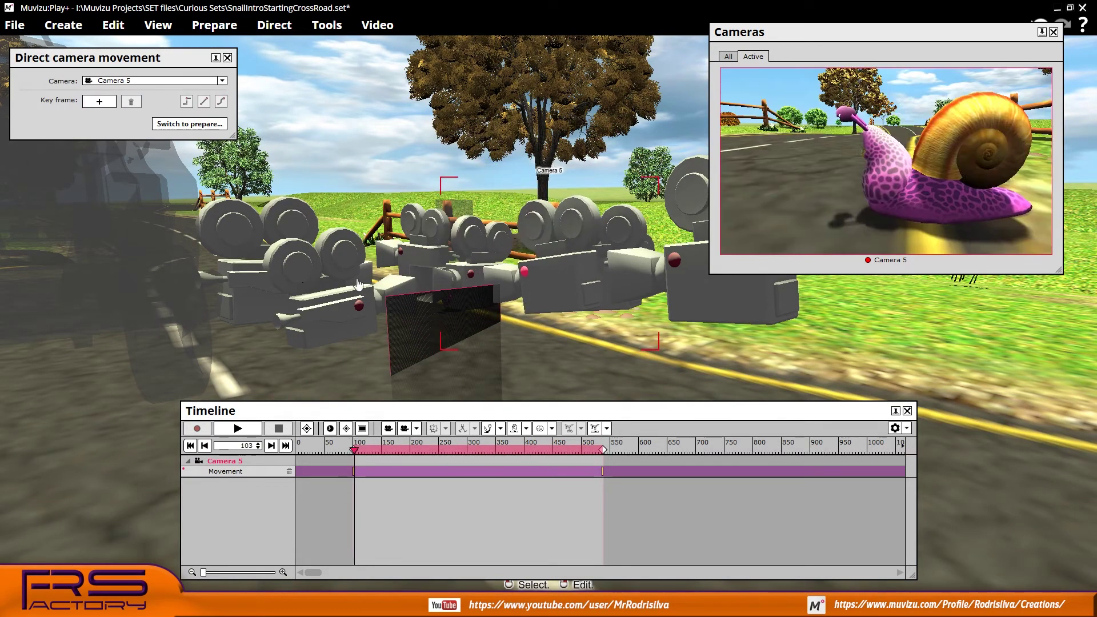
pyautogui.click(242, 433)
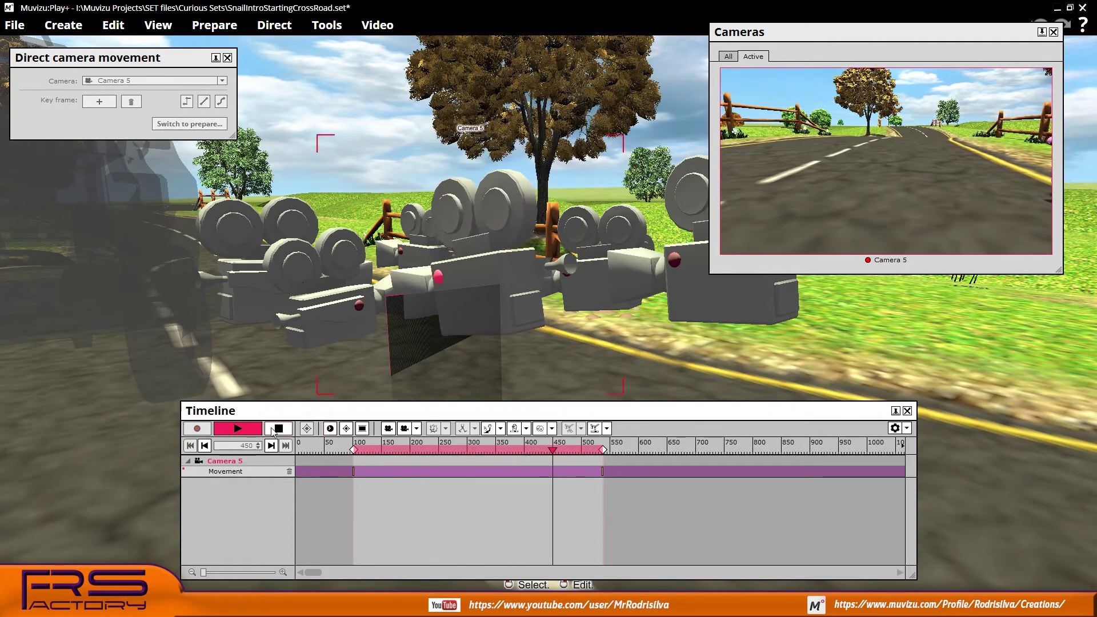
# - Stop playback and hide the snail character Brian3 from the scene
pyautogui.press('space')
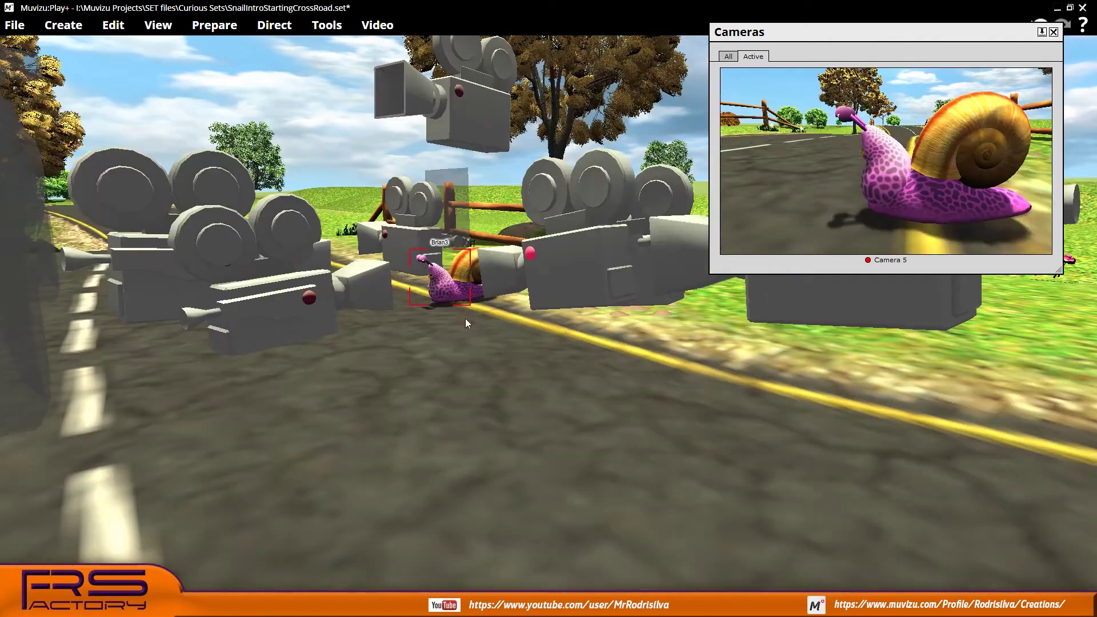
pyautogui.click(457, 286)
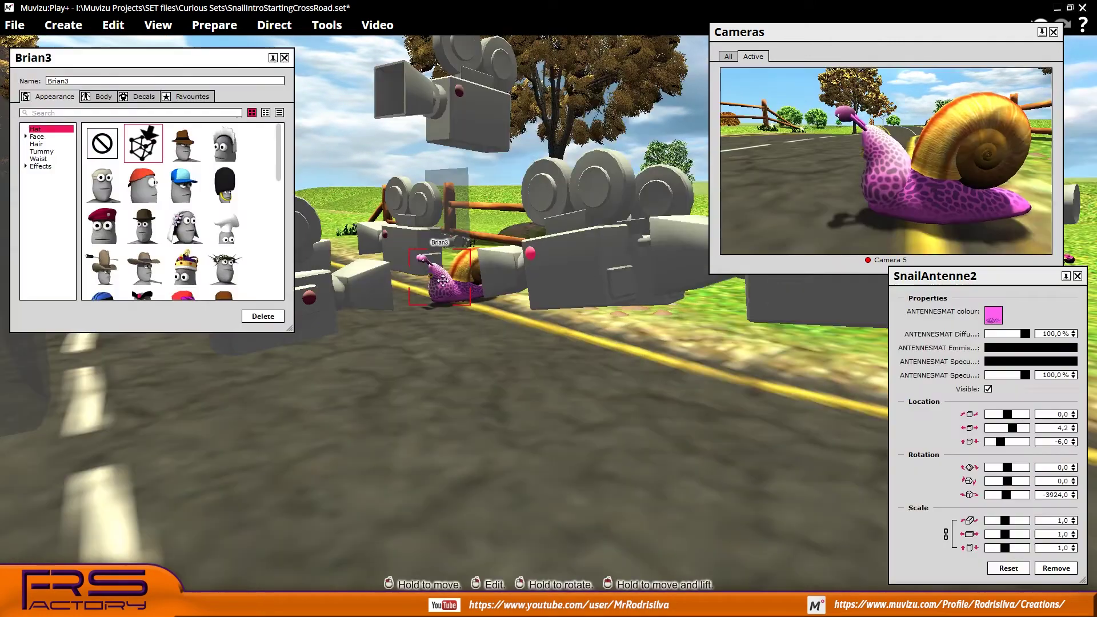
pyautogui.click(104, 96)
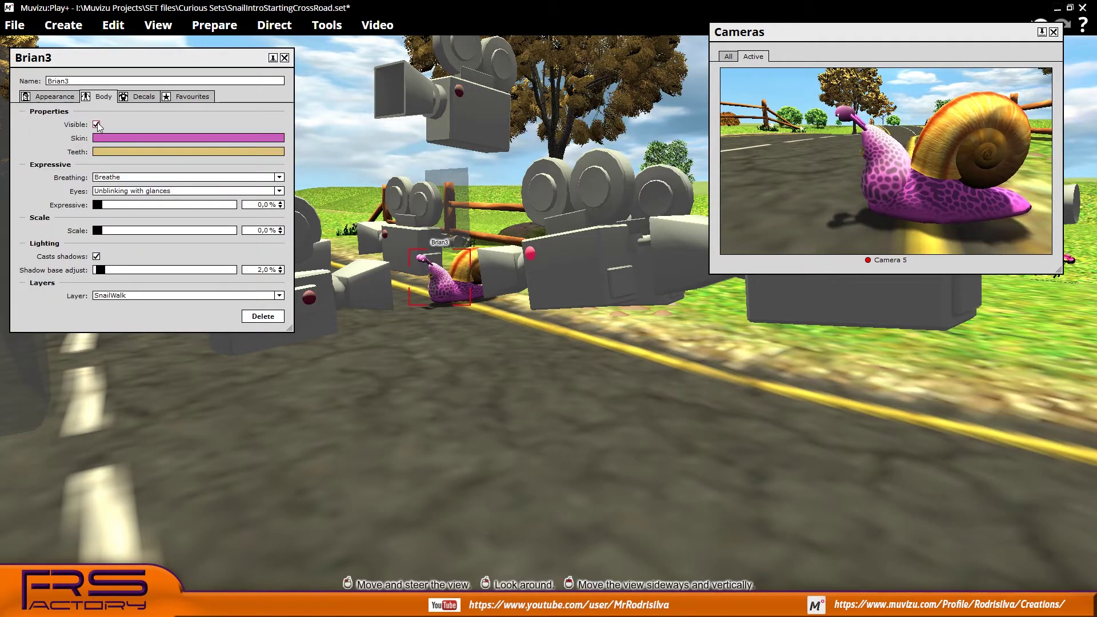
pyautogui.click(96, 124)
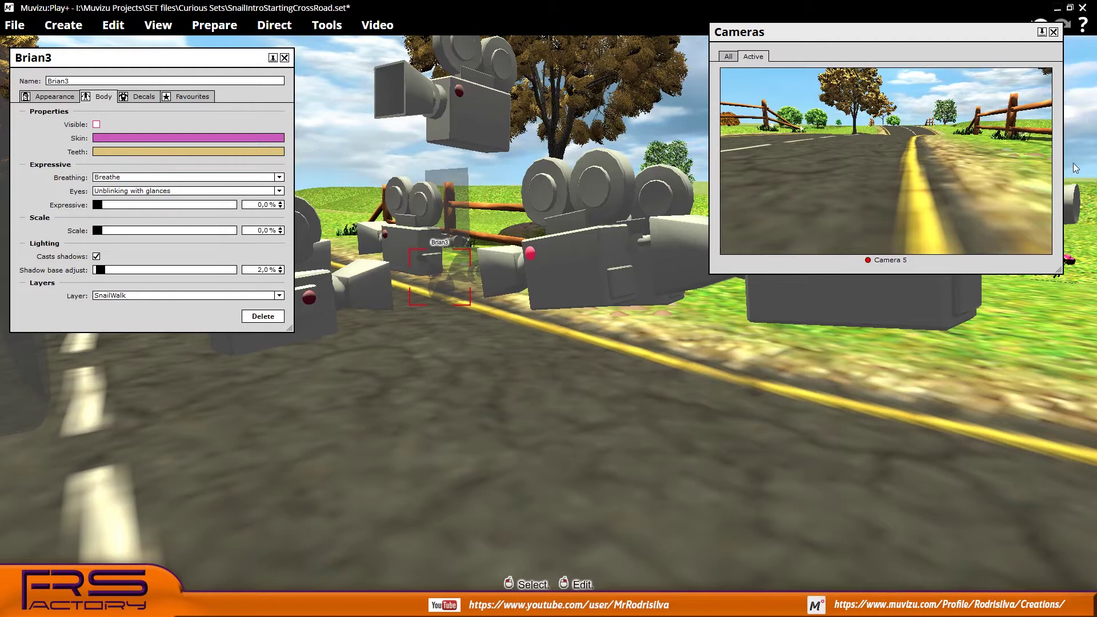
pyautogui.click(284, 58)
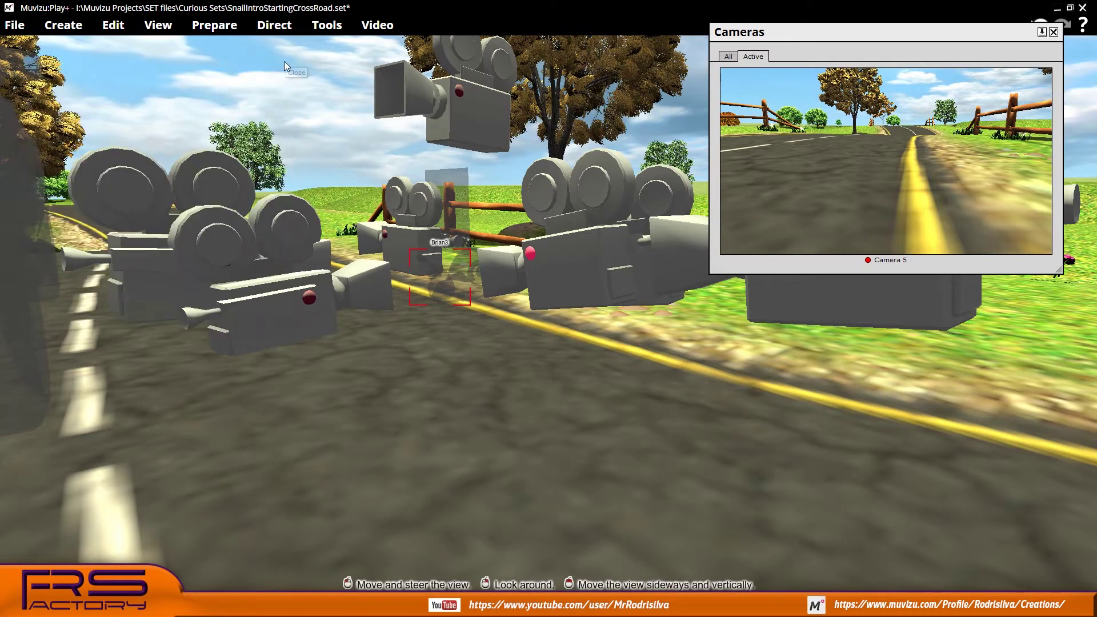
# - Set Make video to a 1920x1080 image sequence of frames 102–538, reviewing preview and layers
pyautogui.click(377, 26)
pyautogui.click(399, 46)
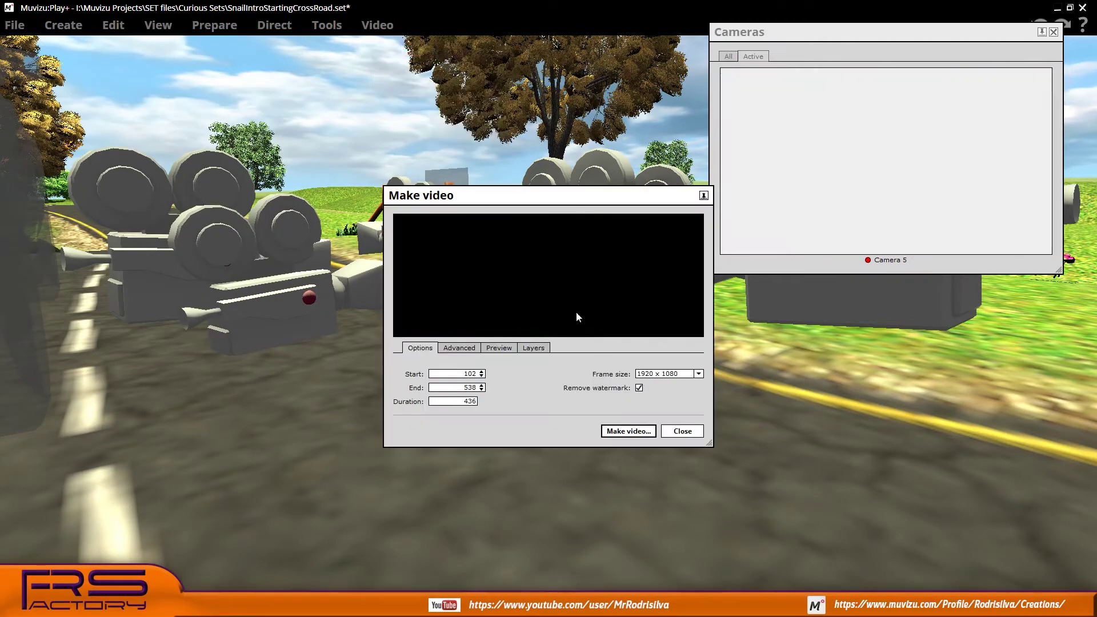
pyautogui.click(470, 376)
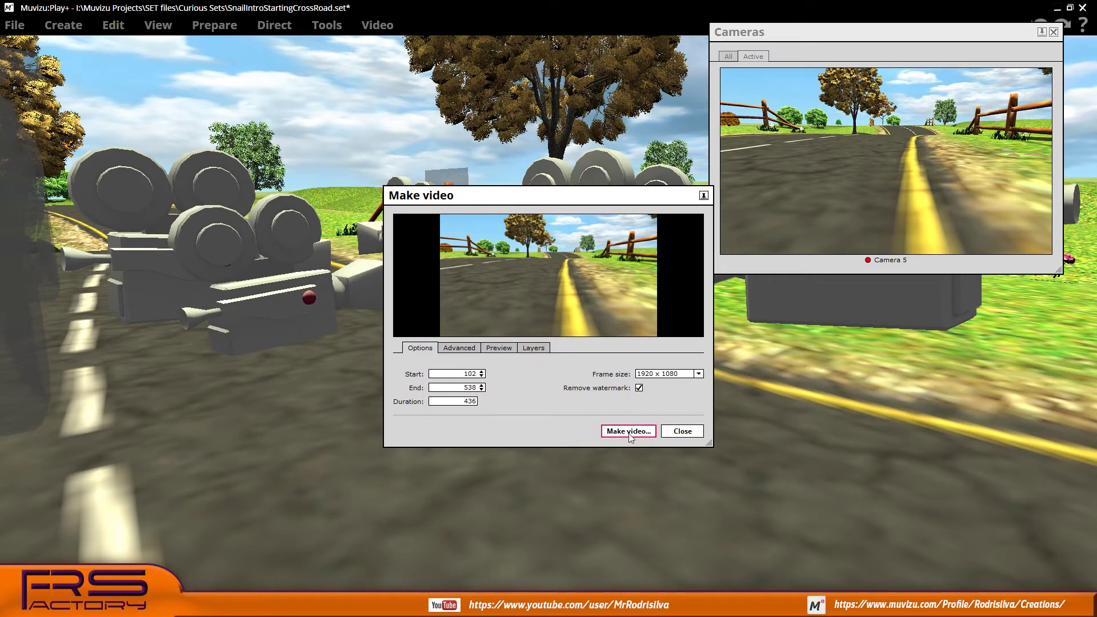
pyautogui.click(469, 349)
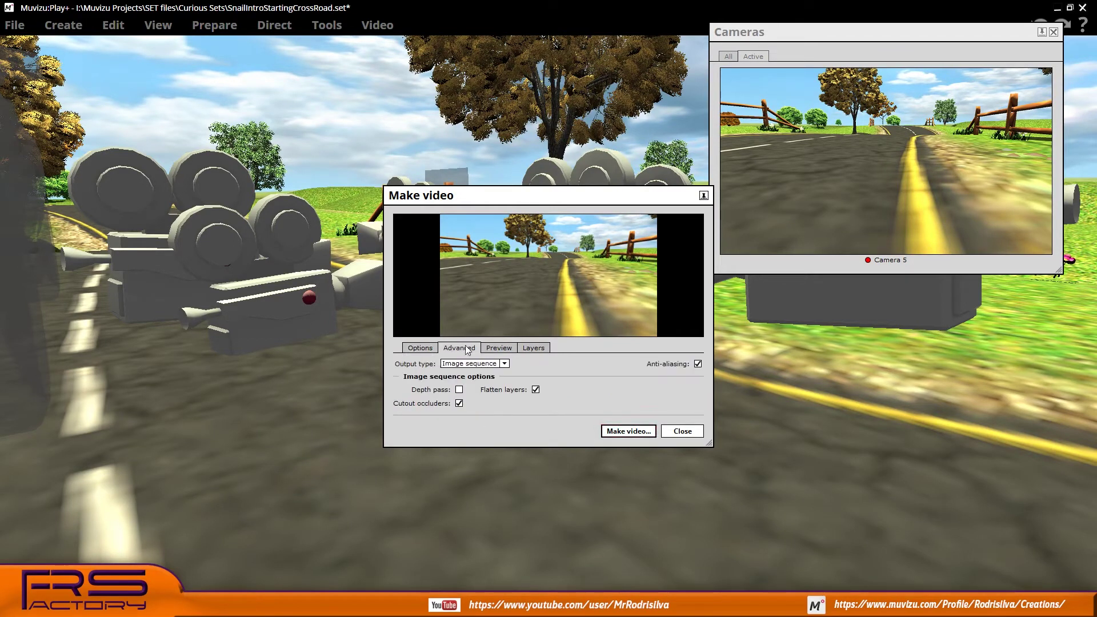
pyautogui.click(500, 350)
pyautogui.click(537, 350)
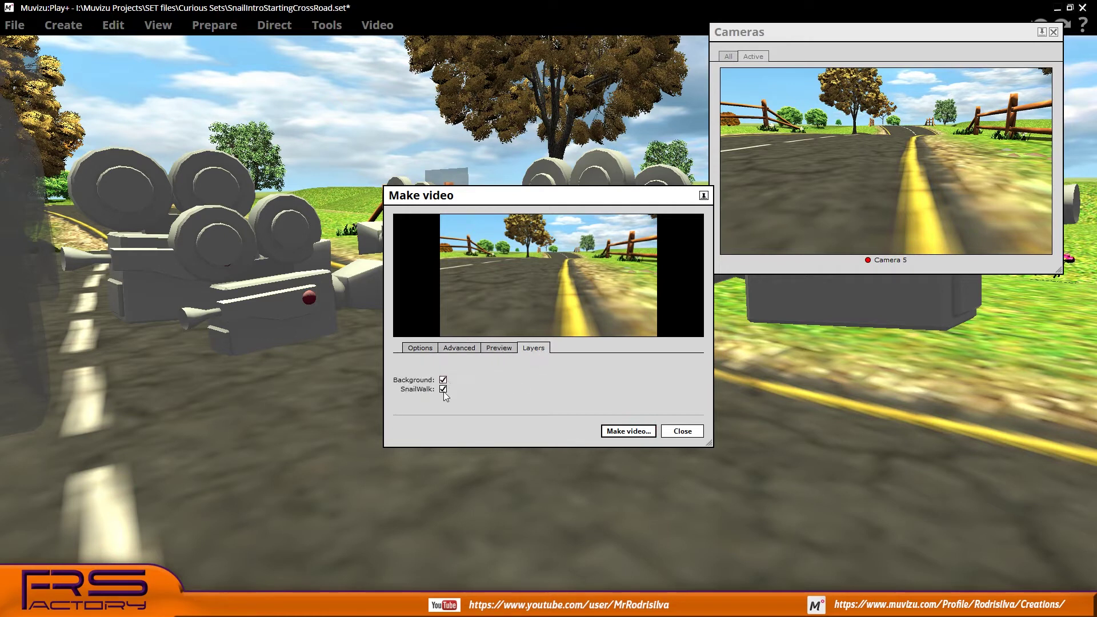
# - Render the PNG sequence into a new SnailBack folder in Curious Sets, then open its BackgroundColour output
pyautogui.click(630, 432)
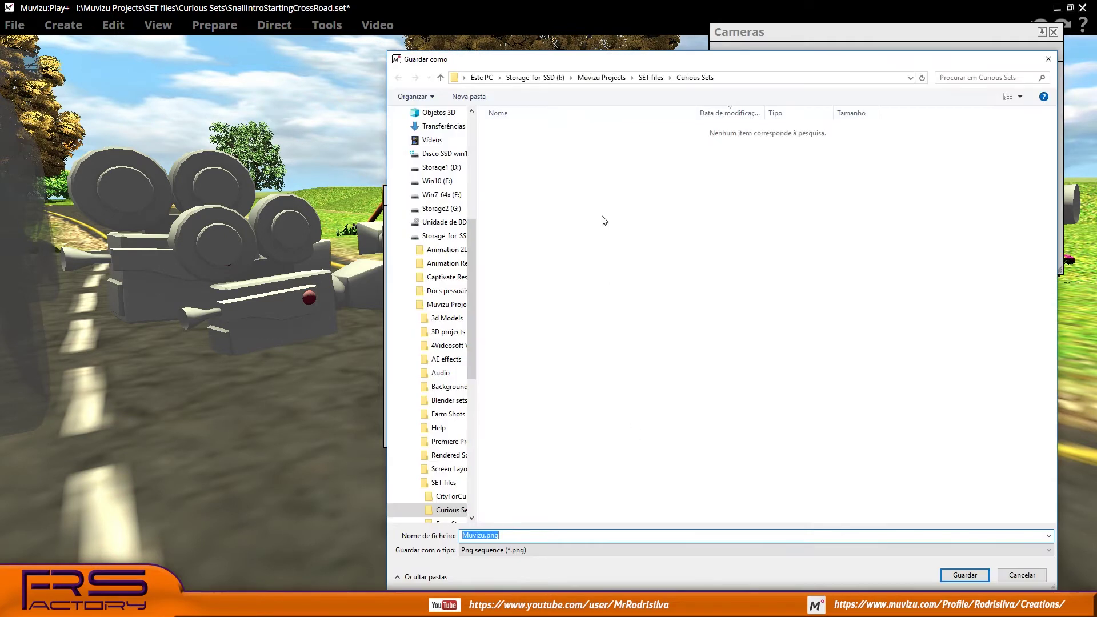
pyautogui.rightClick(563, 269)
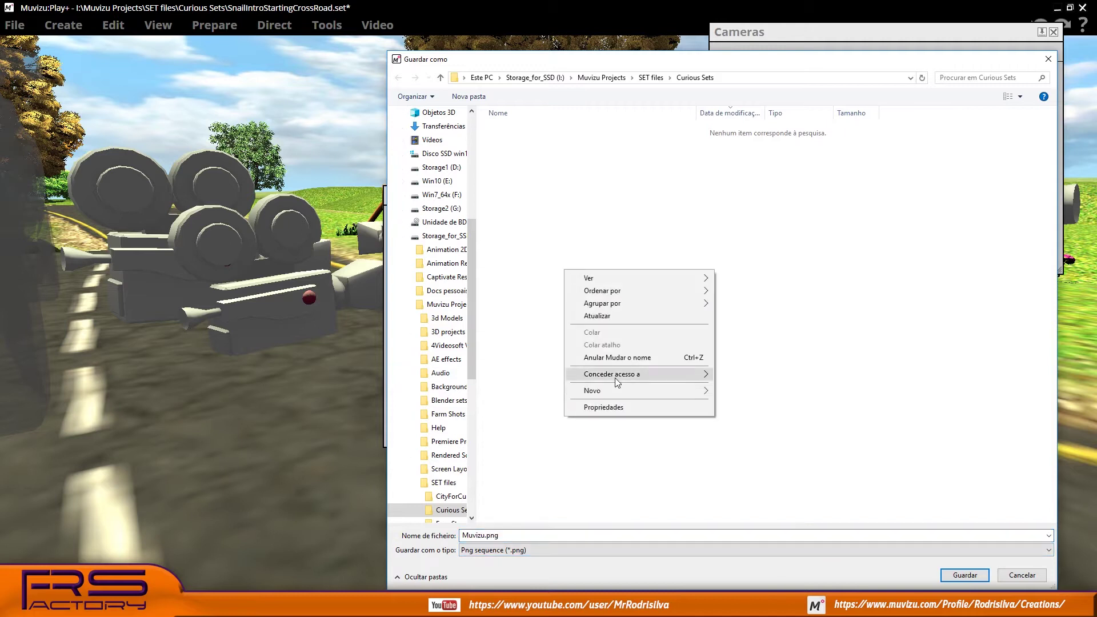
pyautogui.moveTo(605, 389)
pyautogui.click(739, 391)
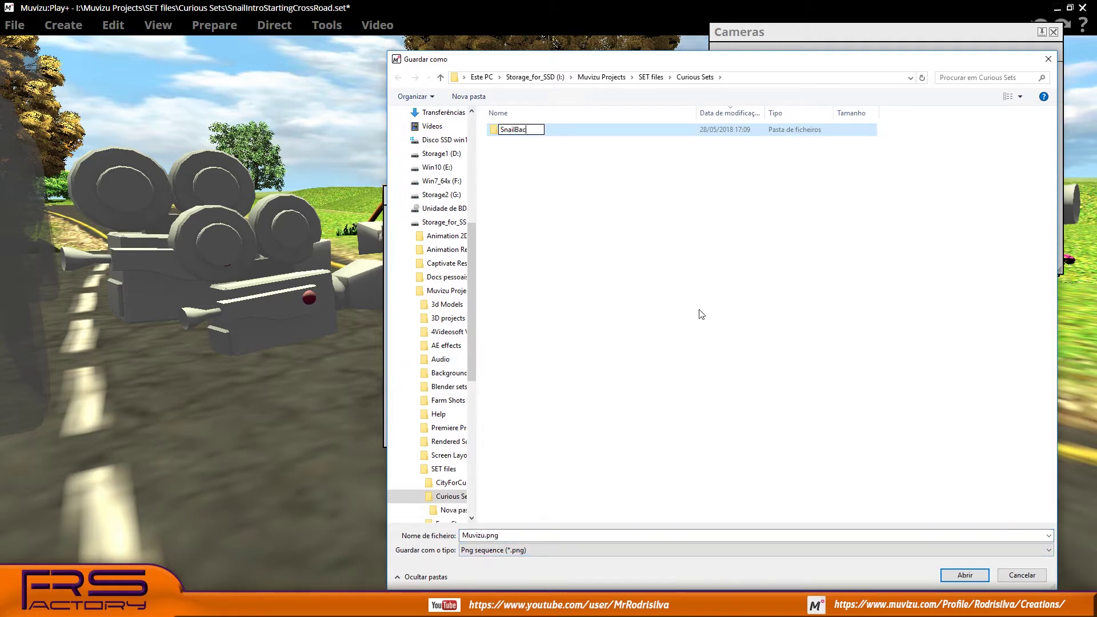
pyautogui.press('Return')
pyautogui.doubleClick(502, 130)
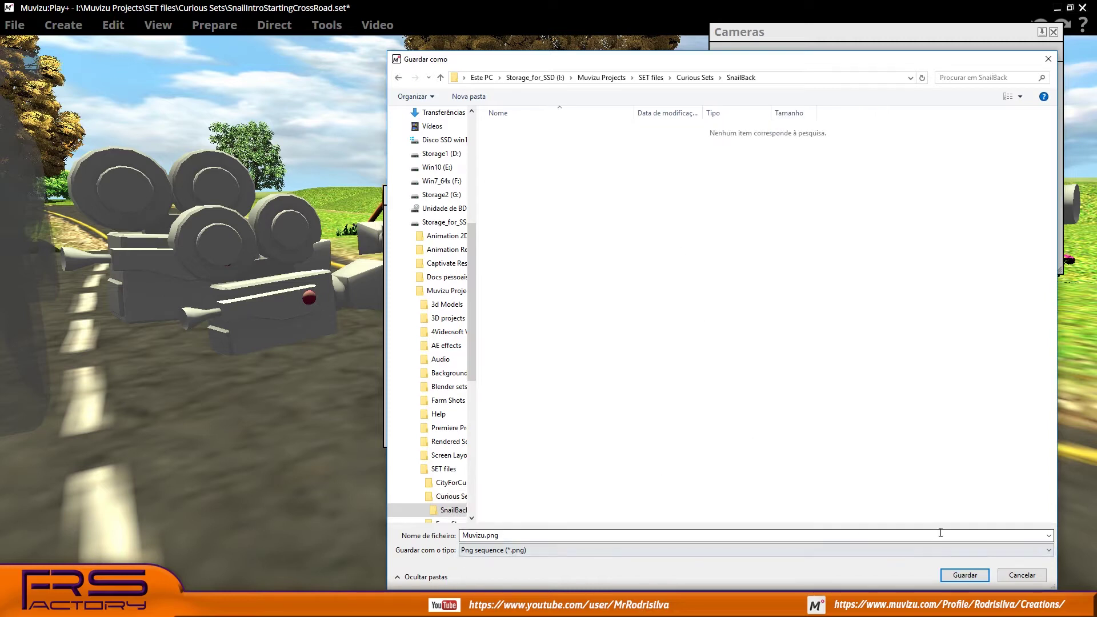
pyautogui.click(965, 575)
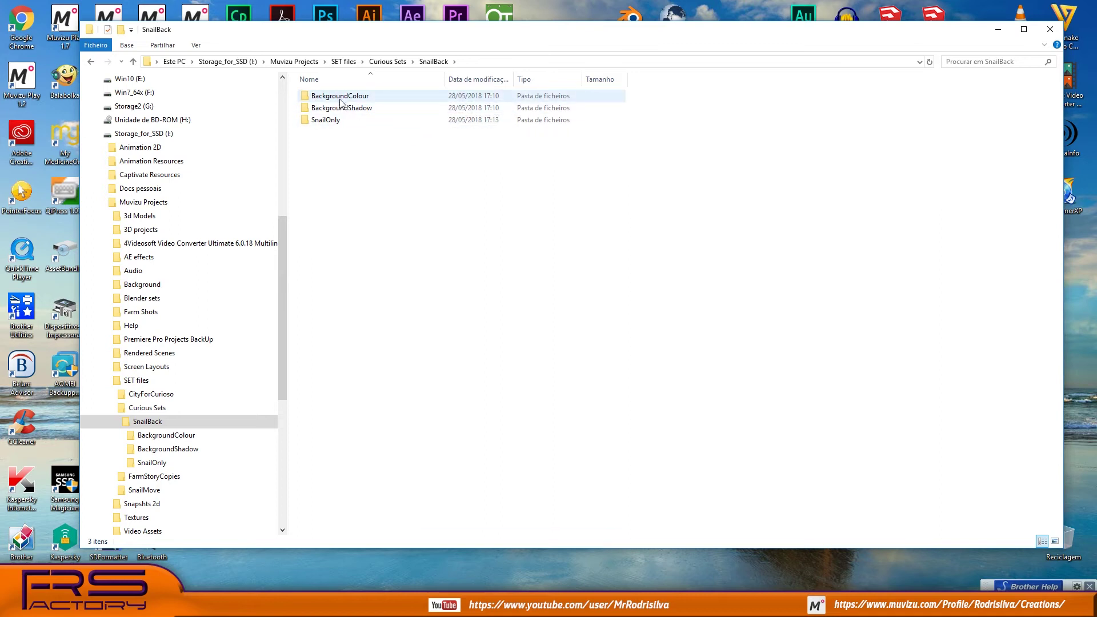
pyautogui.doubleClick(342, 96)
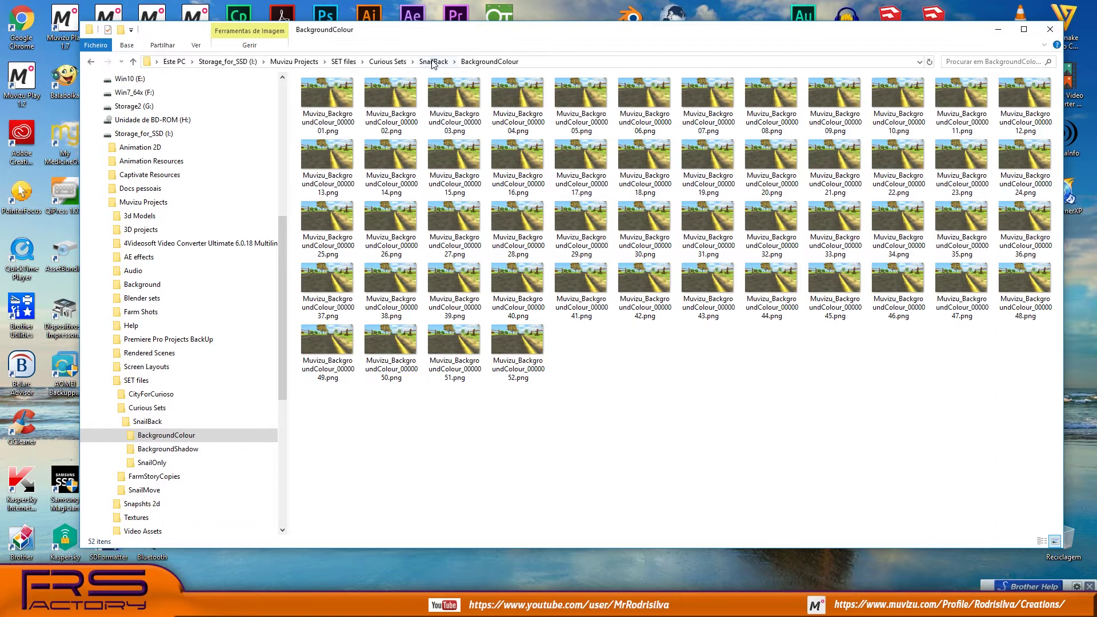
# - Open the BackgroundShadow folder in SnailBack and inspect its first shadow frame
pyautogui.click(436, 61)
pyautogui.doubleClick(328, 108)
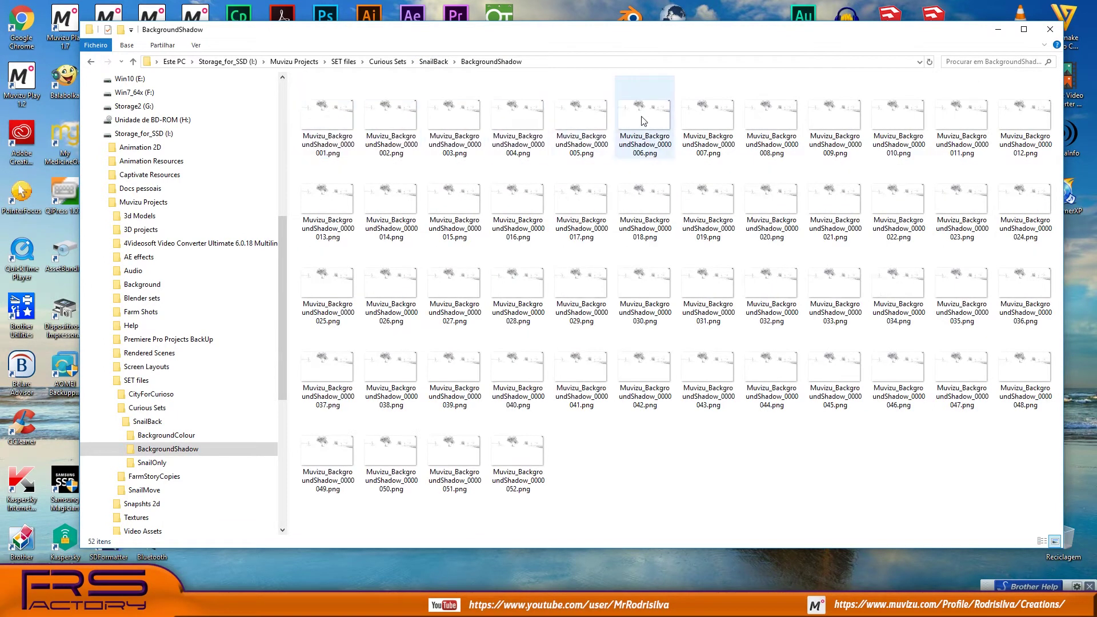
pyautogui.click(338, 120)
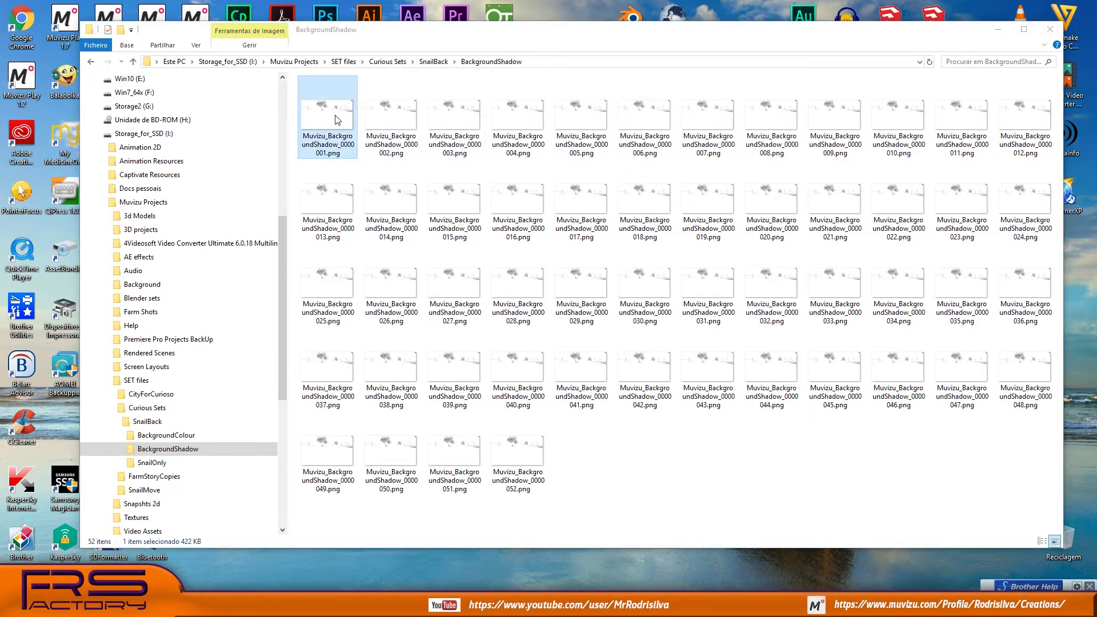
pyautogui.keyDown('ctrl'); pyautogui.scroll(5, 538, 210); pyautogui.keyUp('ctrl')
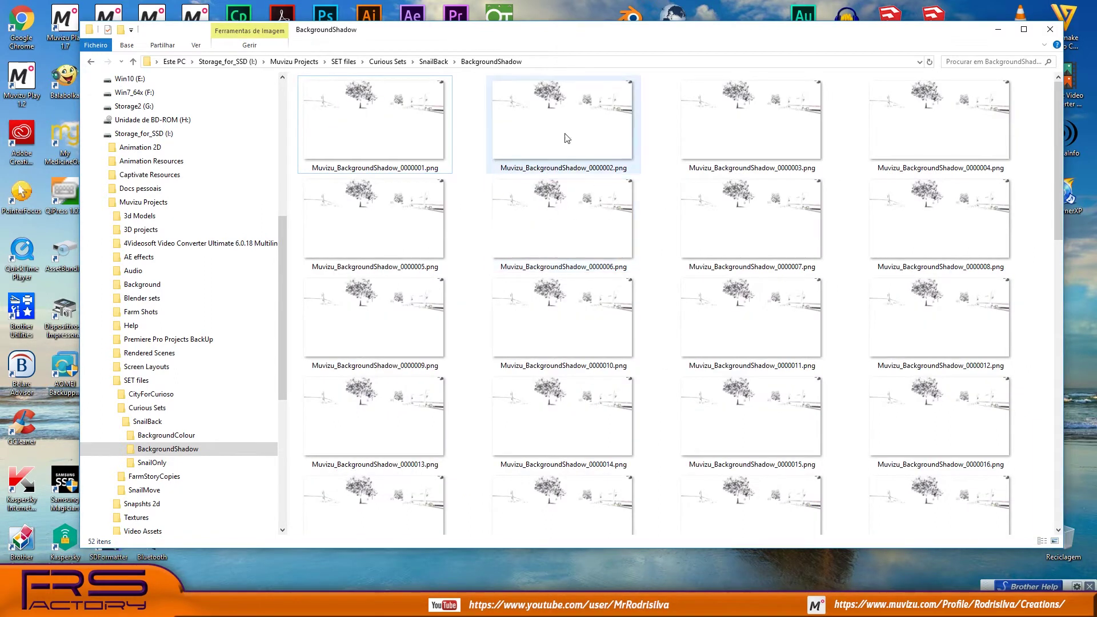
# - Show the BackgroundColour frames as extra-large thumbnails, then return to editing the camera movement
pyautogui.click(434, 62)
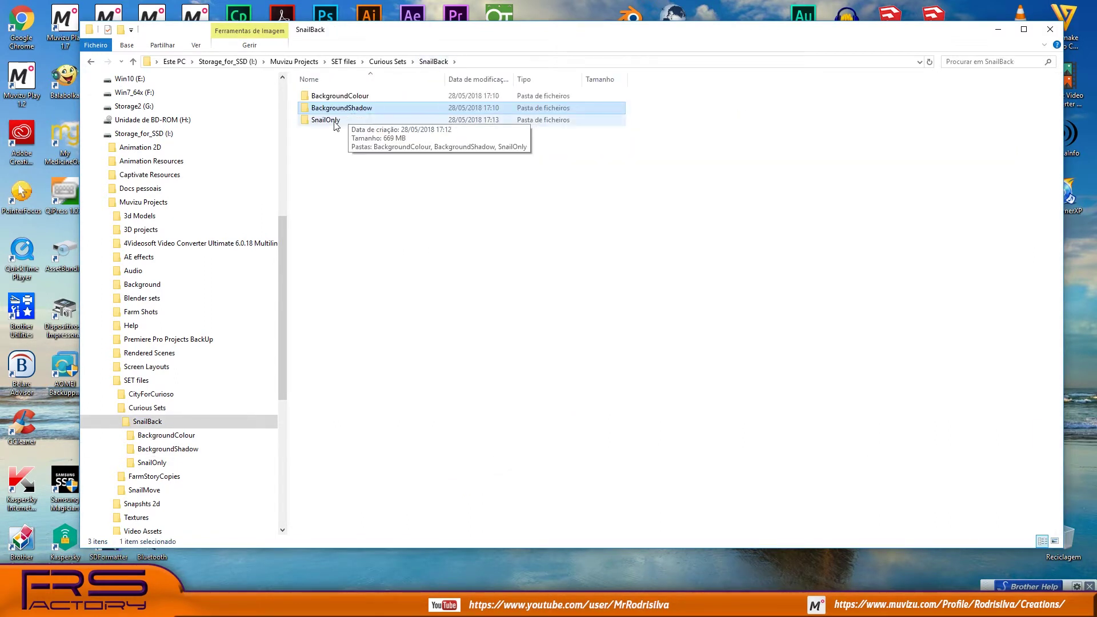
pyautogui.doubleClick(344, 97)
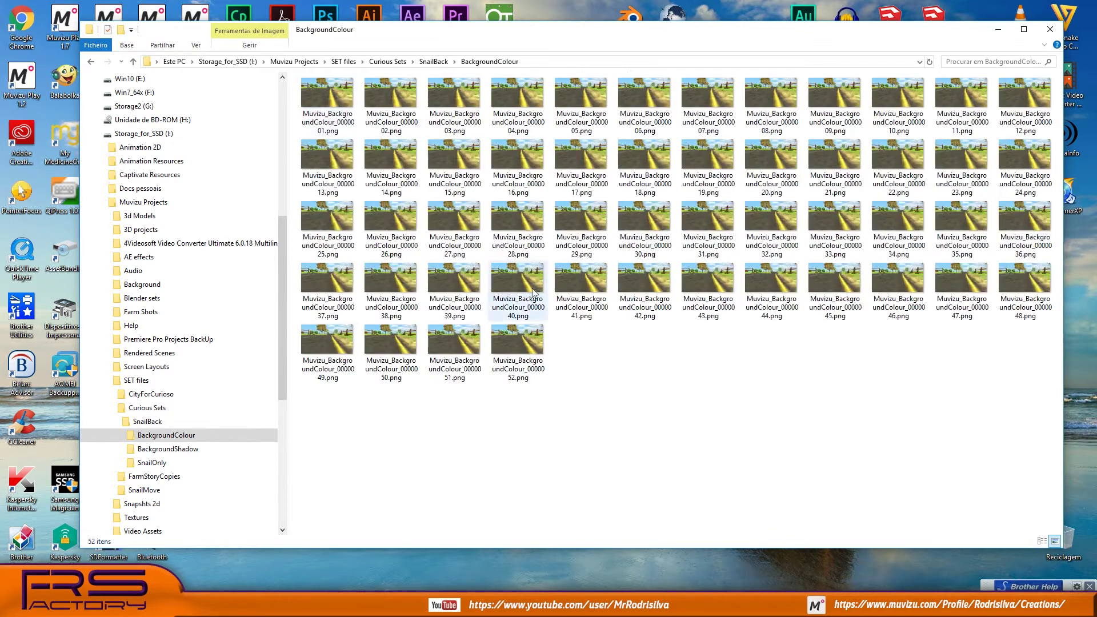
pyautogui.rightClick(812, 414)
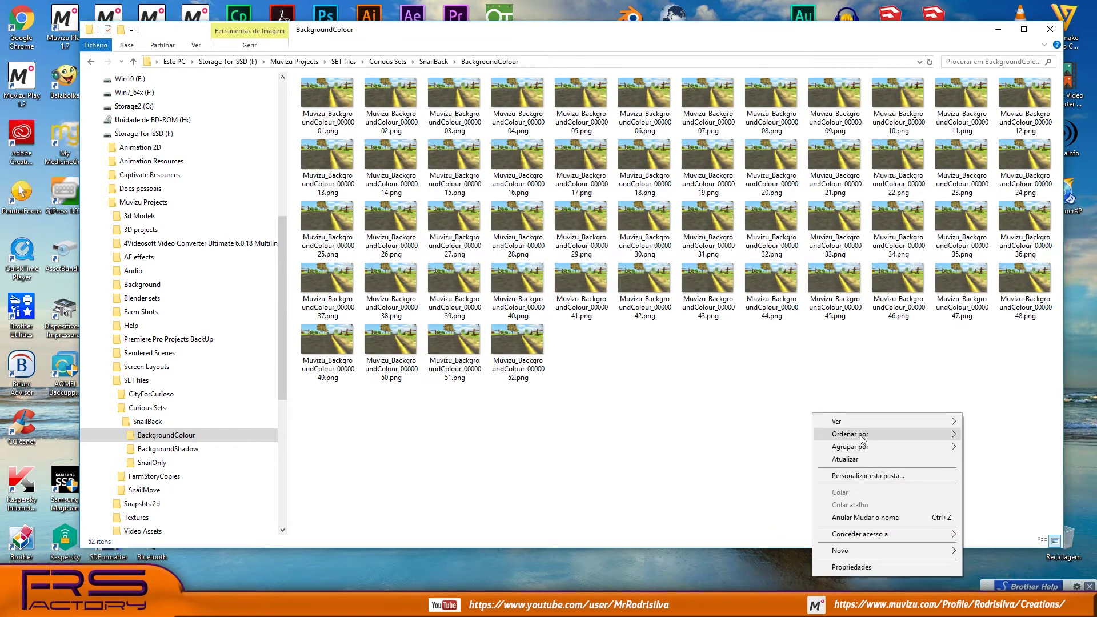
pyautogui.moveTo(856, 423)
pyautogui.click(987, 423)
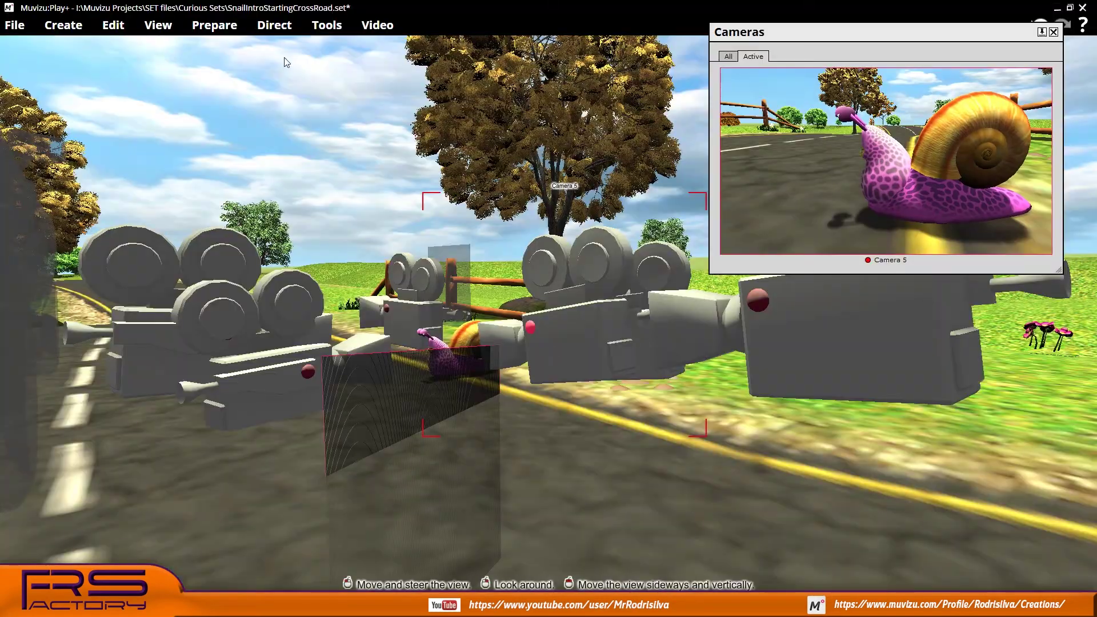
pyautogui.click(275, 25)
pyautogui.click(317, 108)
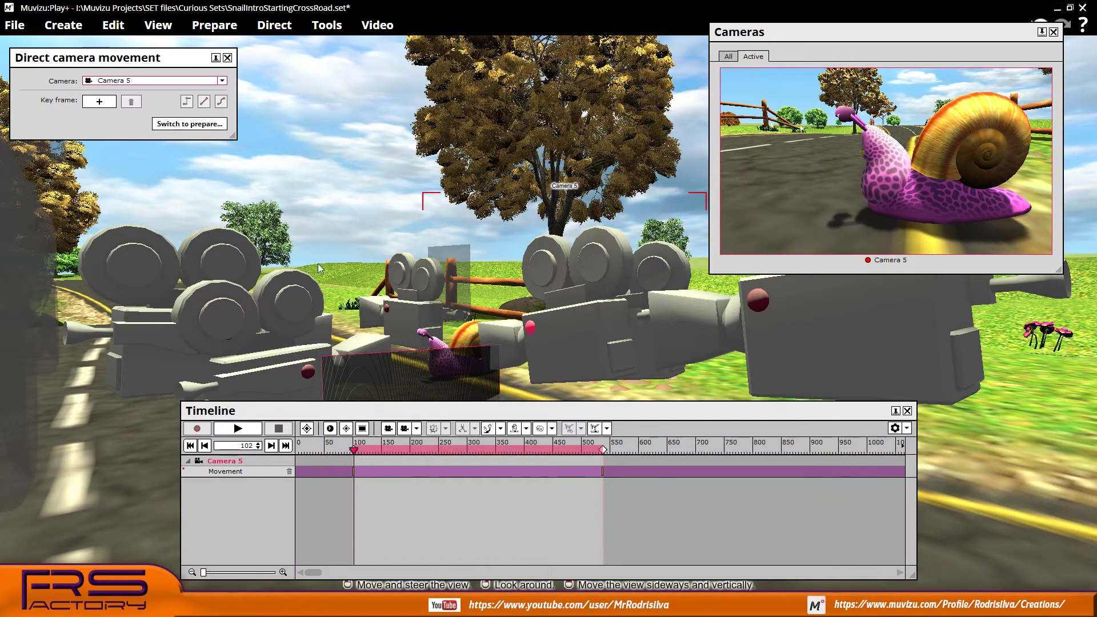
# - Clear Camera 5's movement track and reopen the Layers window
pyautogui.click(290, 472)
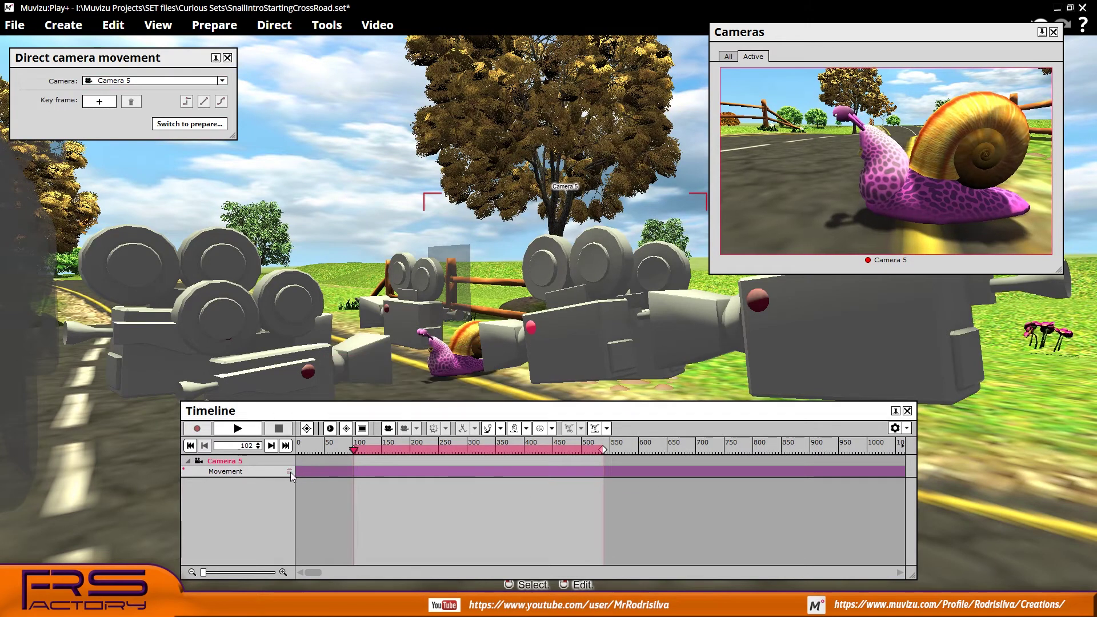
pyautogui.click(228, 58)
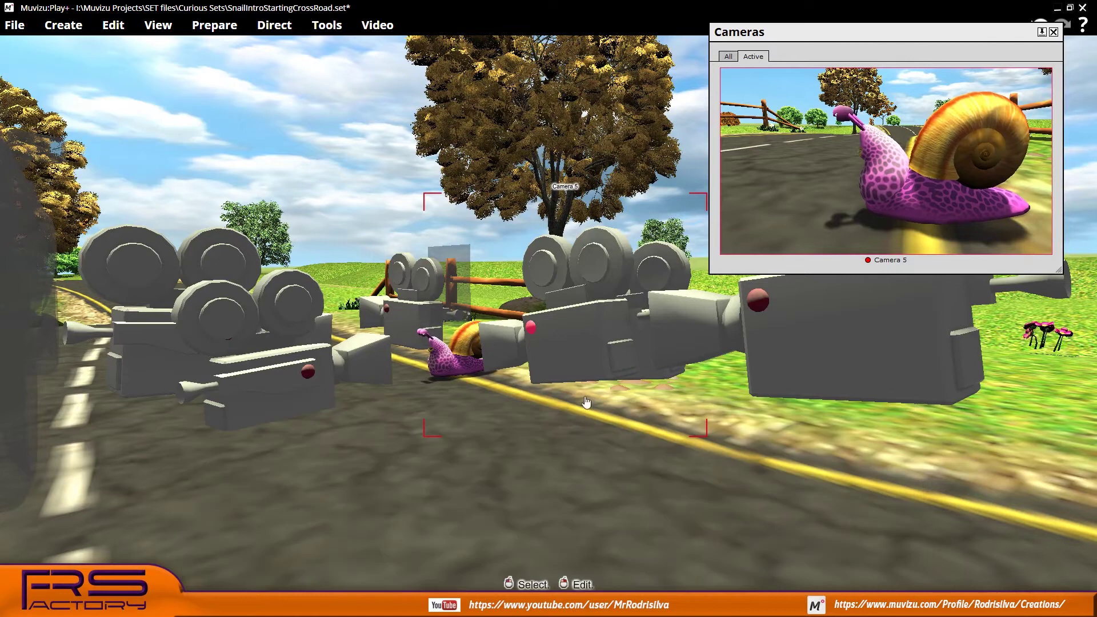
pyautogui.click(156, 26)
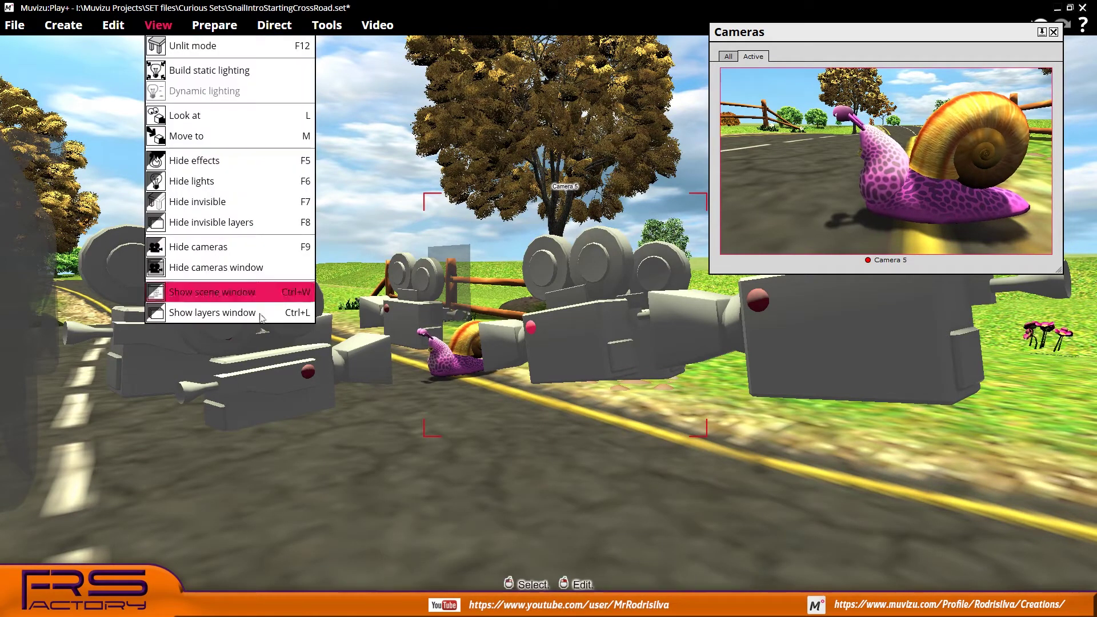
pyautogui.click(231, 313)
pyautogui.click(832, 479)
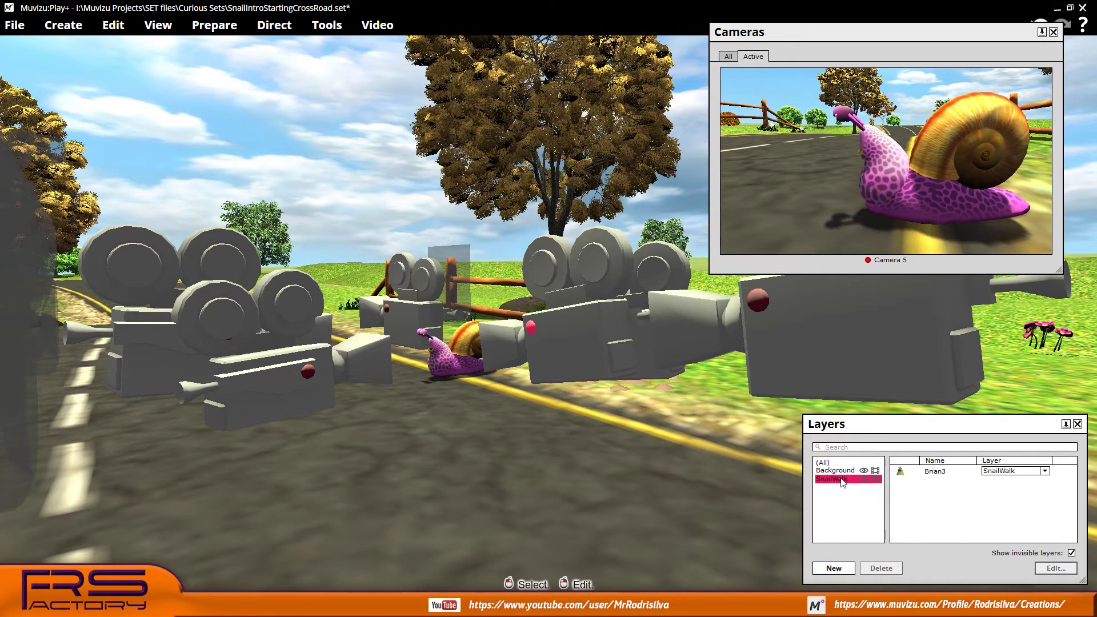
pyautogui.moveTo(928, 422); pyautogui.dragTo(892, 367)
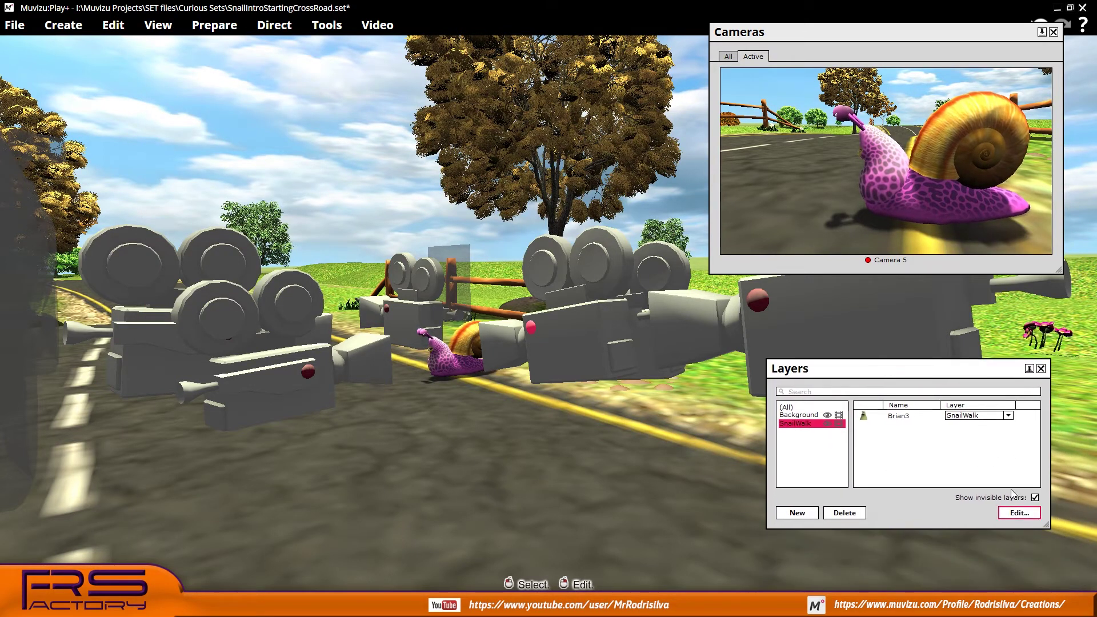
# - Confirm Brian3 sits on SnailWalk and review the Background and SnailWalk layer settings
pyautogui.click(953, 415)
pyautogui.click(799, 415)
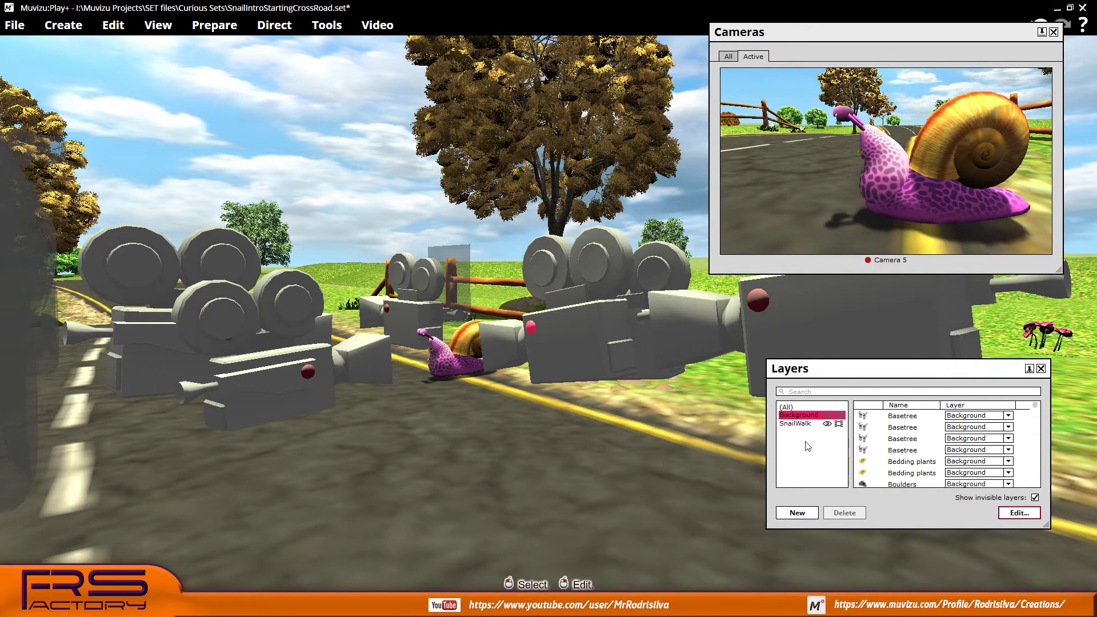
pyautogui.click(799, 424)
pyautogui.click(805, 416)
pyautogui.click(1019, 513)
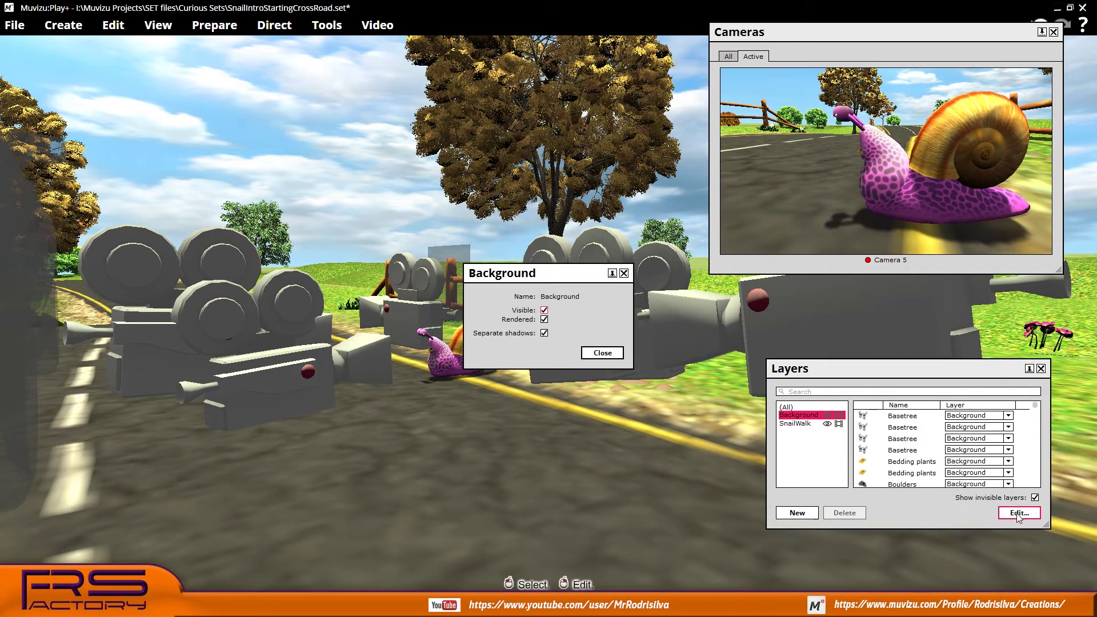
pyautogui.click(599, 350)
pyautogui.click(797, 424)
pyautogui.click(1018, 512)
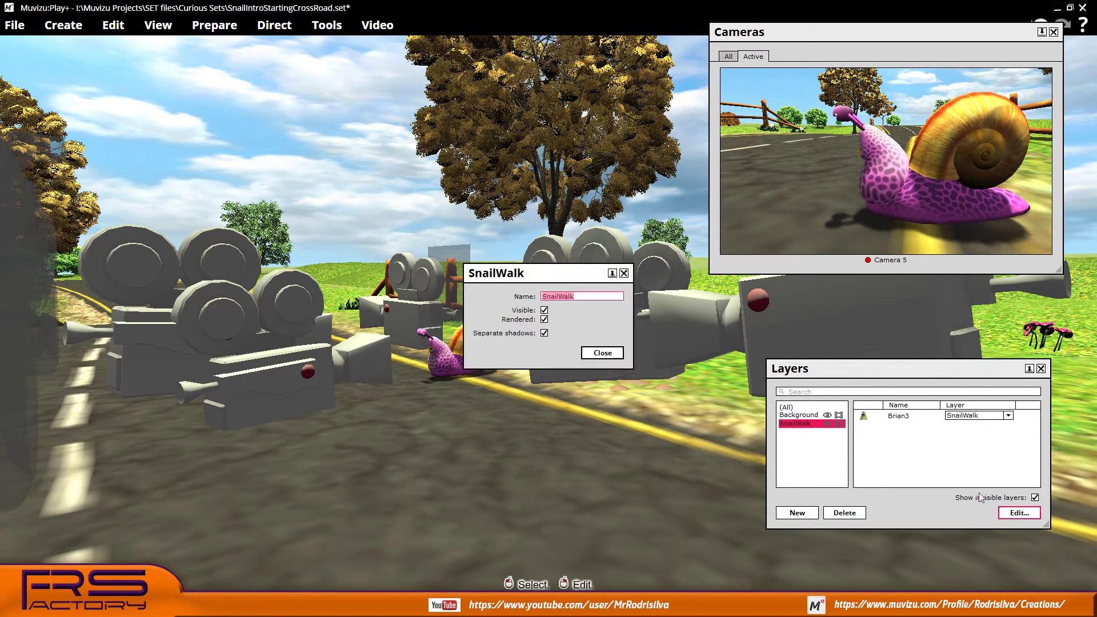
pyautogui.click(603, 353)
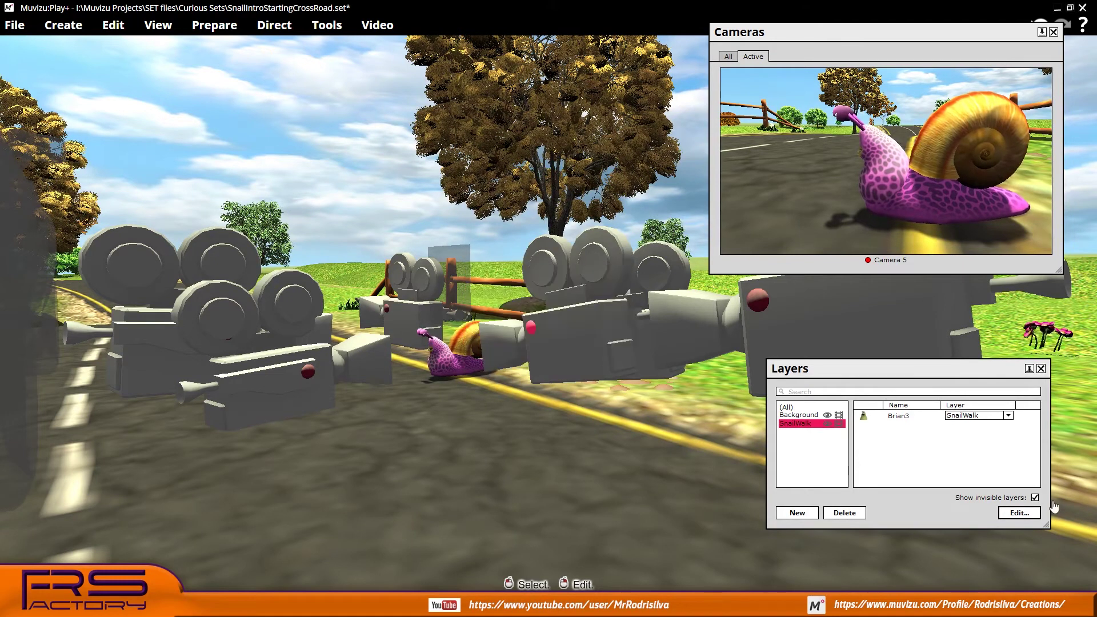
# - Open Make video and review its advanced, preview and layer render settings
pyautogui.click(1041, 369)
pyautogui.click(374, 25)
pyautogui.click(400, 46)
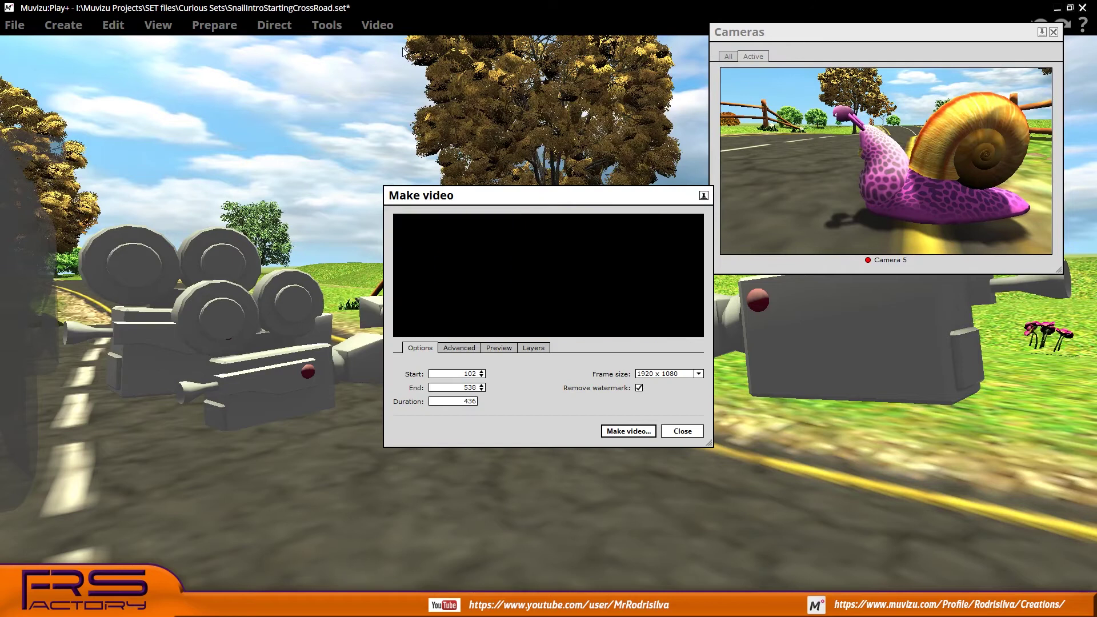
pyautogui.click(459, 348)
pyautogui.click(499, 347)
pyautogui.click(534, 349)
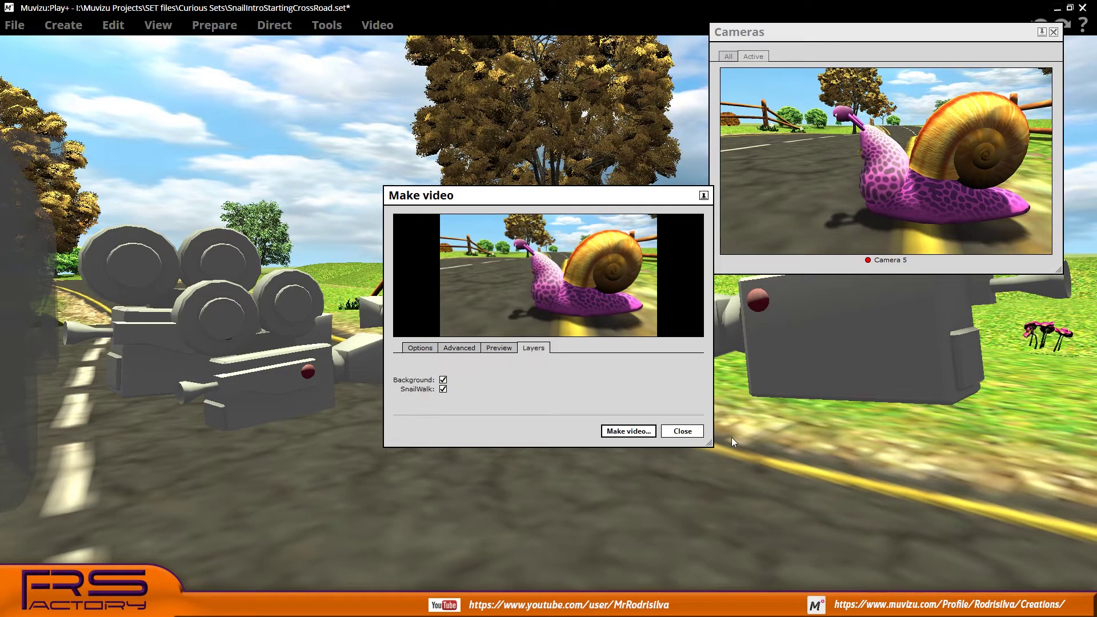
# - Render the PNG sequence into a new SnailOnly folder, then open the SnailWalkColour frames
pyautogui.click(629, 431)
pyautogui.rightClick(508, 162)
pyautogui.moveTo(541, 282)
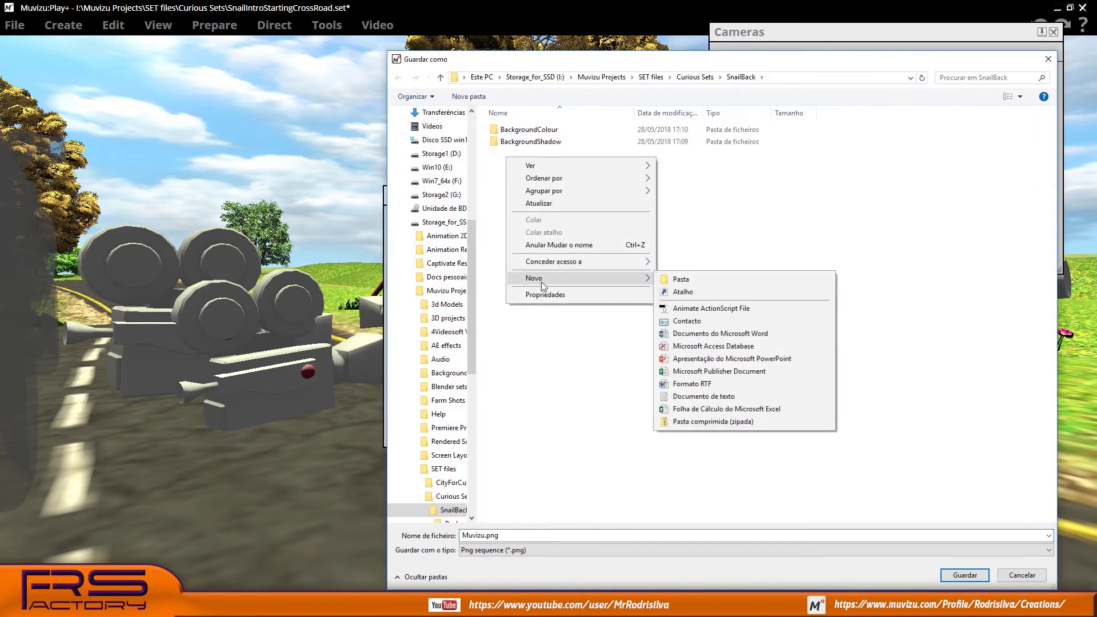
pyautogui.click(676, 280)
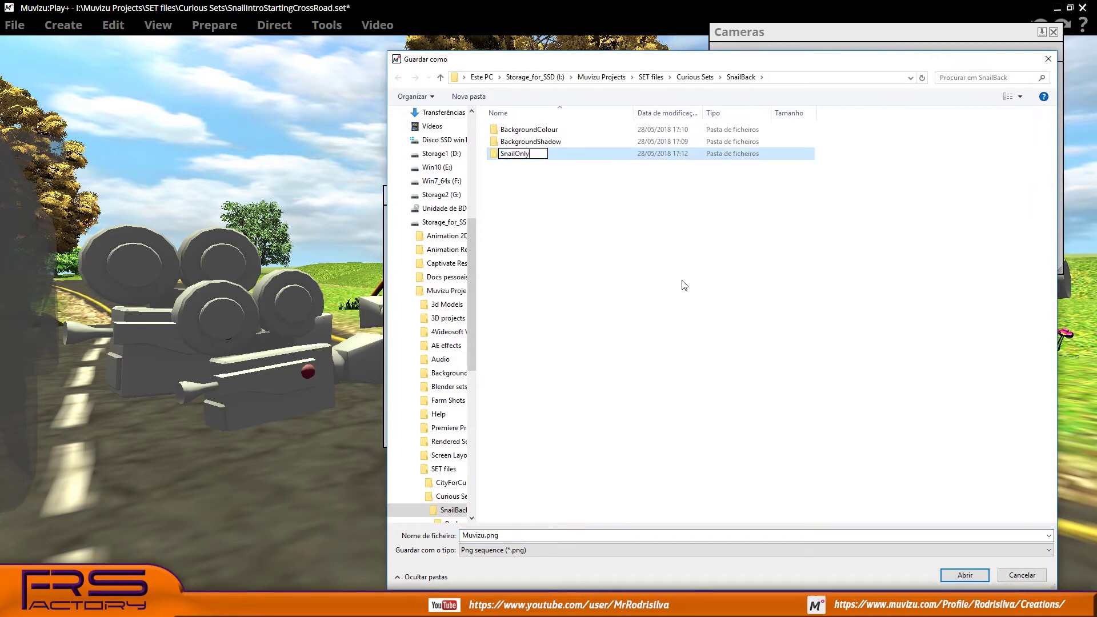
pyautogui.doubleClick(511, 158)
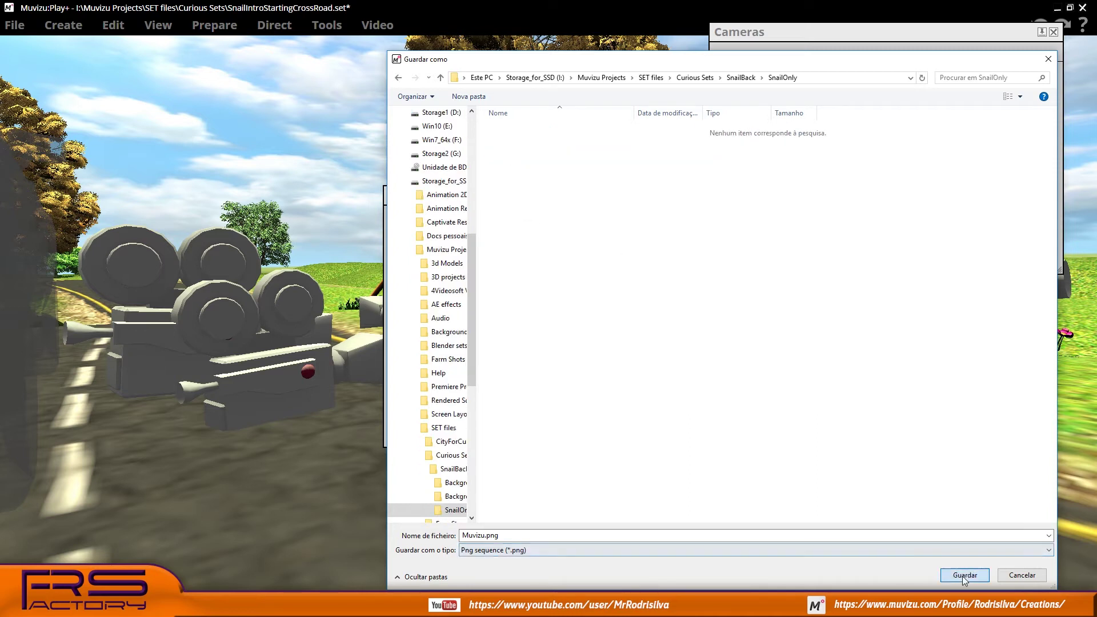
pyautogui.press('Return')
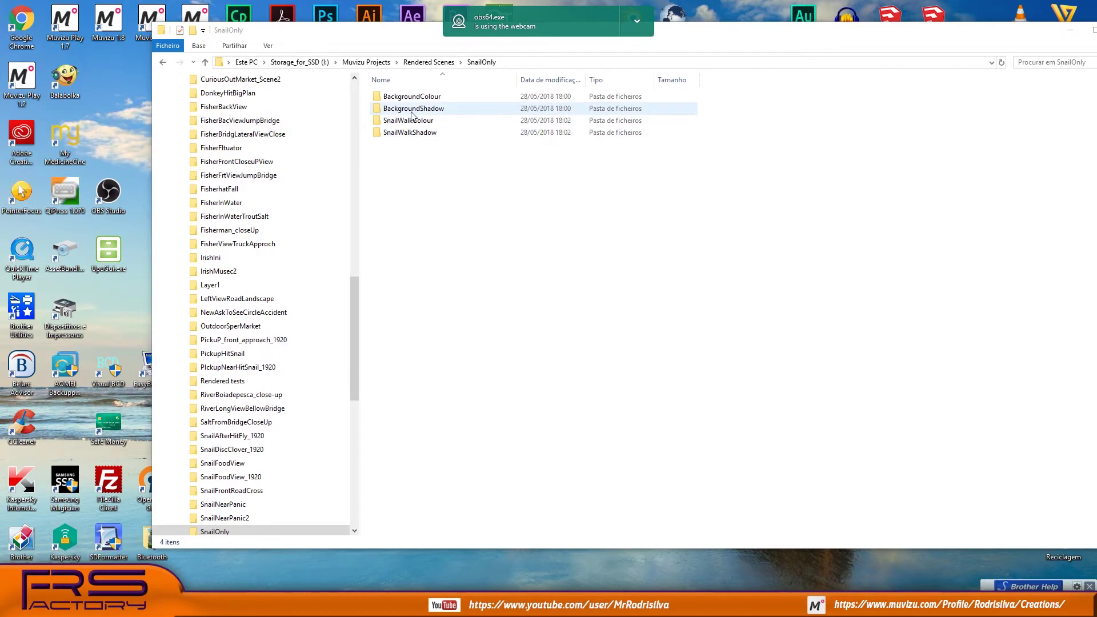
pyautogui.doubleClick(415, 121)
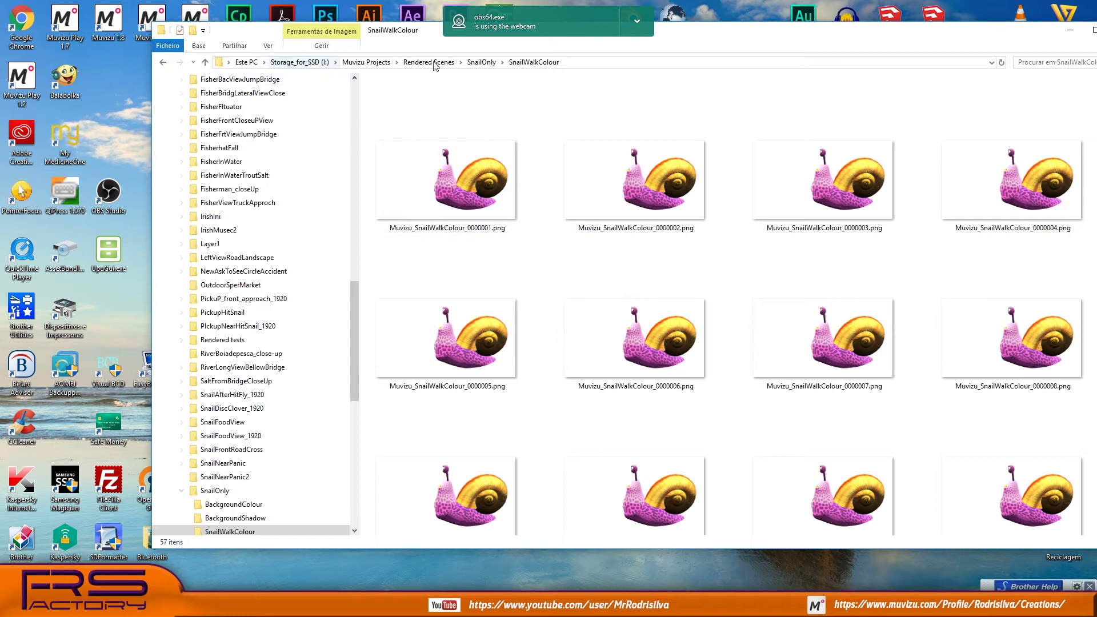
# - Go up to SnailOnly and open the SnailWalkShadow folder of shadow frames
pyautogui.click(471, 64)
pyautogui.doubleClick(422, 139)
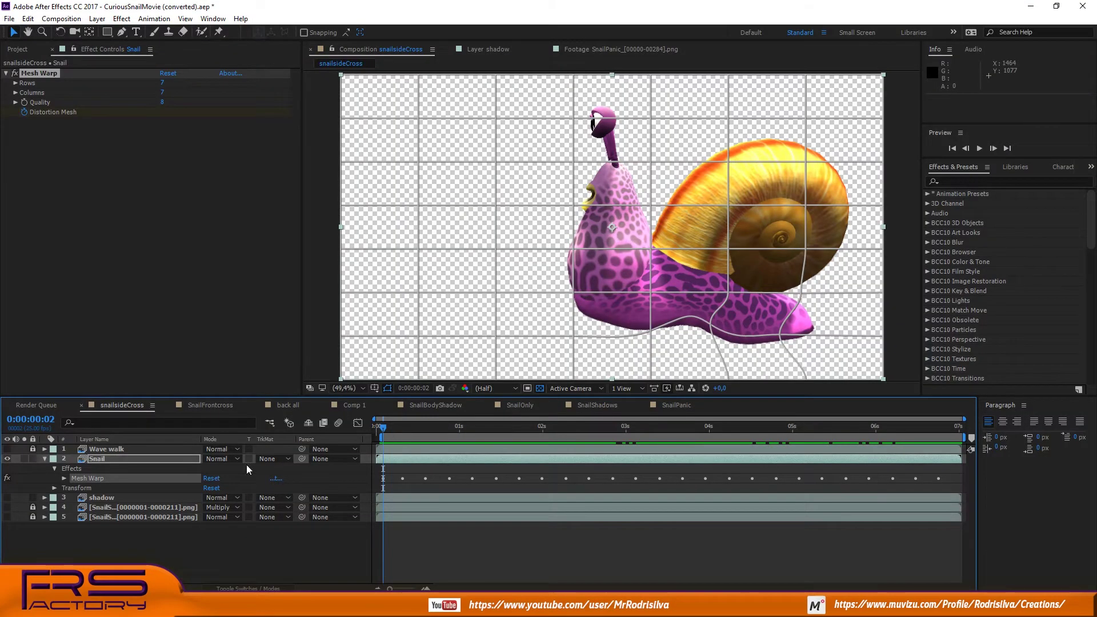
pyautogui.click(100, 459)
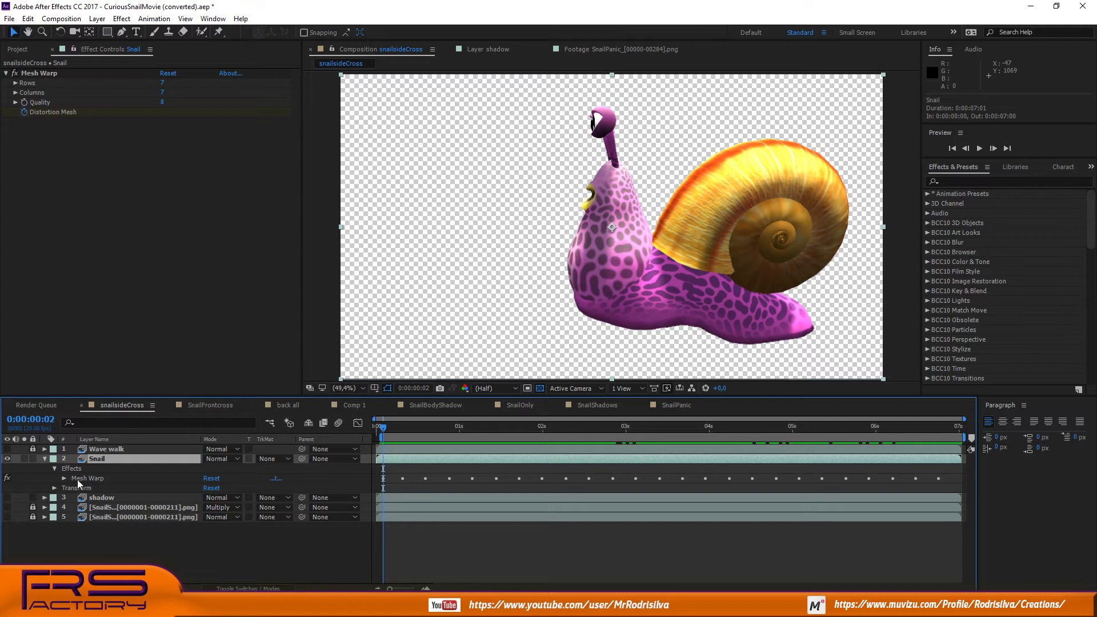
pyautogui.press('Return')
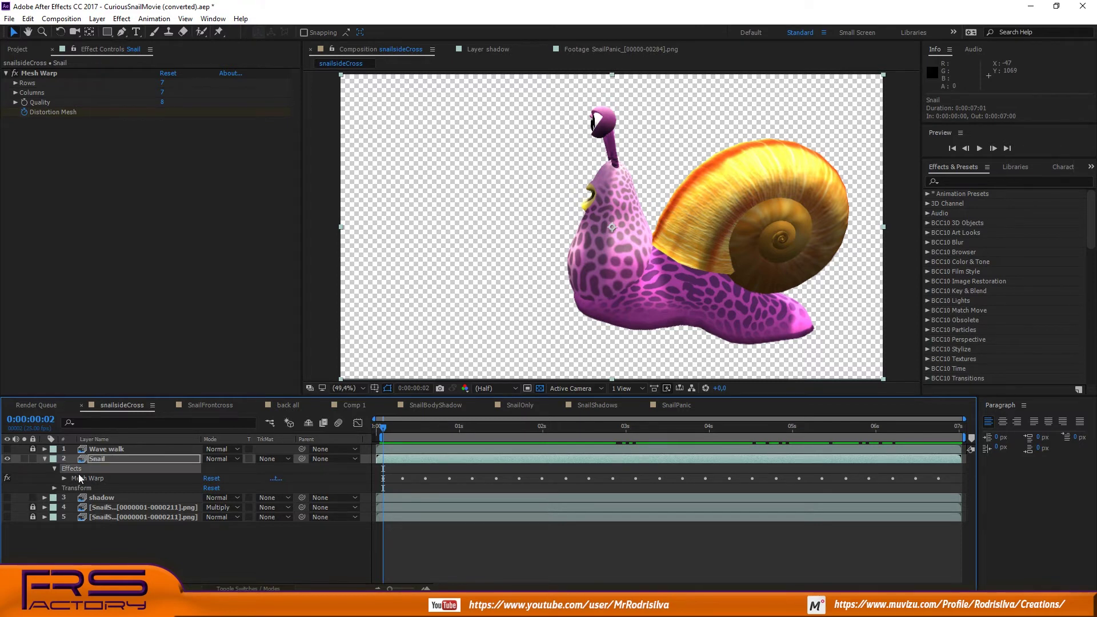
pyautogui.click(88, 480)
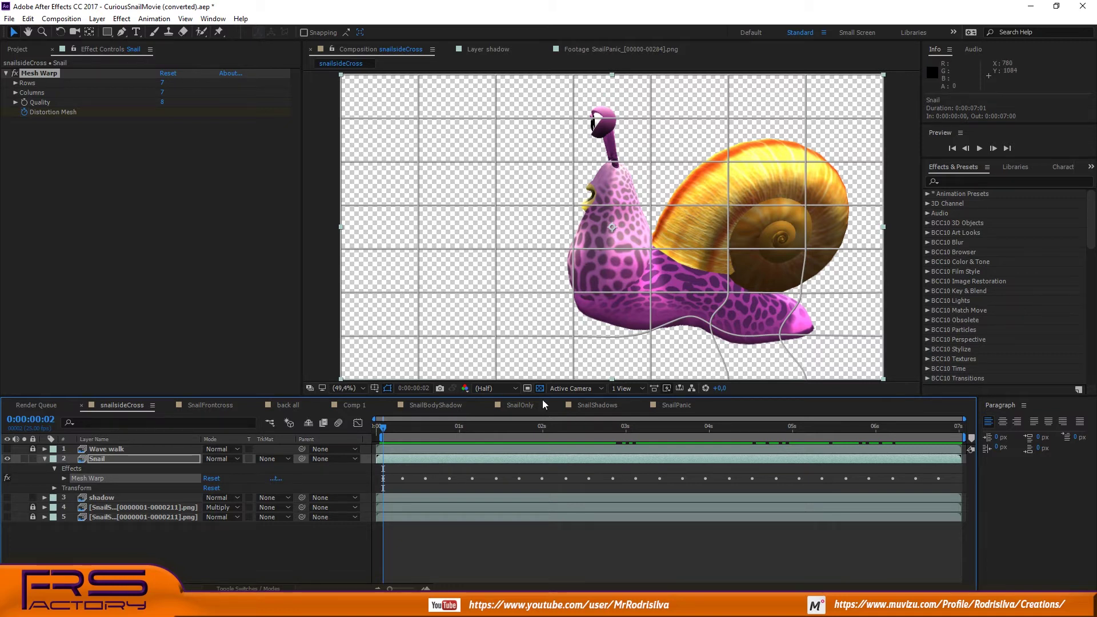
pyautogui.moveTo(382, 430)
pyautogui.mouseDown()
pyautogui.moveTo(574, 435)
pyautogui.moveTo(383, 435)
pyautogui.mouseUp()
pyautogui.click(979, 149)
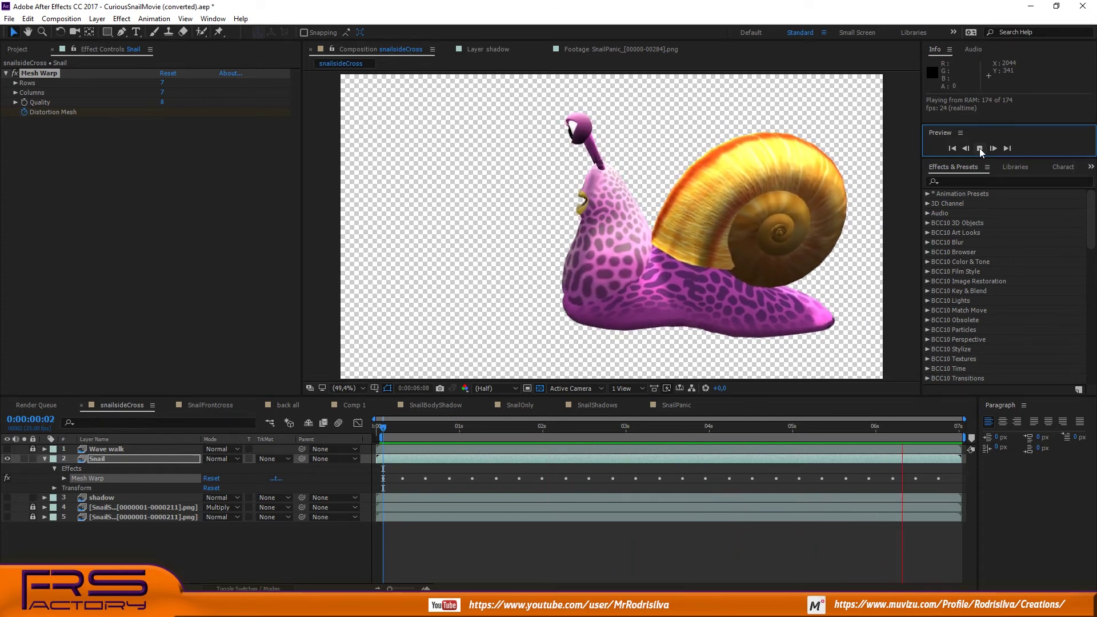
pyautogui.press('space')
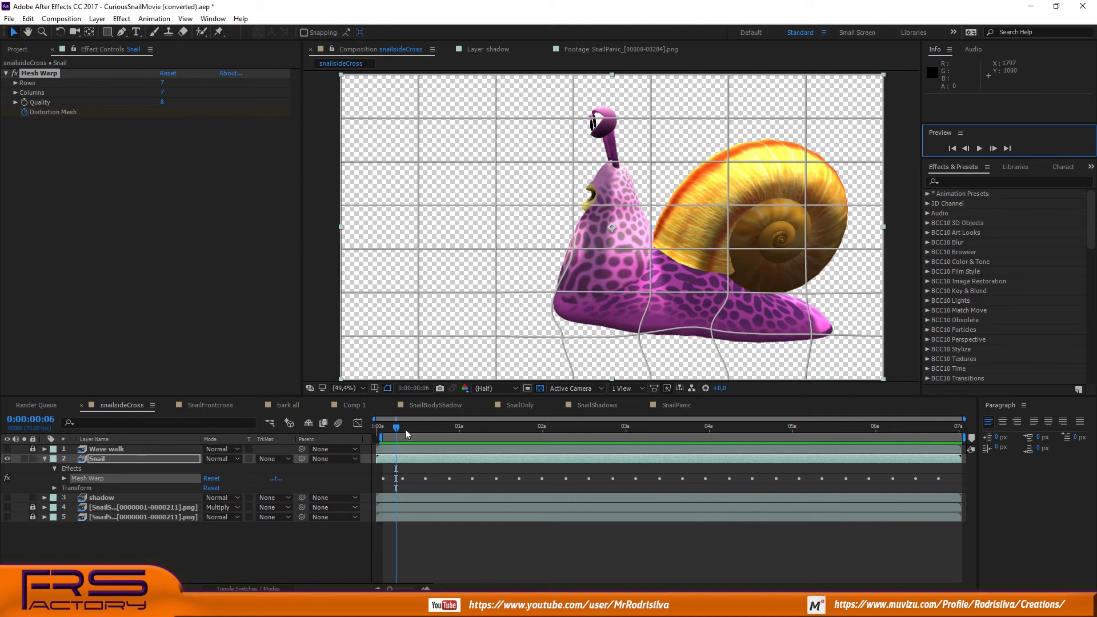
pyautogui.moveTo(399, 431); pyautogui.dragTo(384, 437)
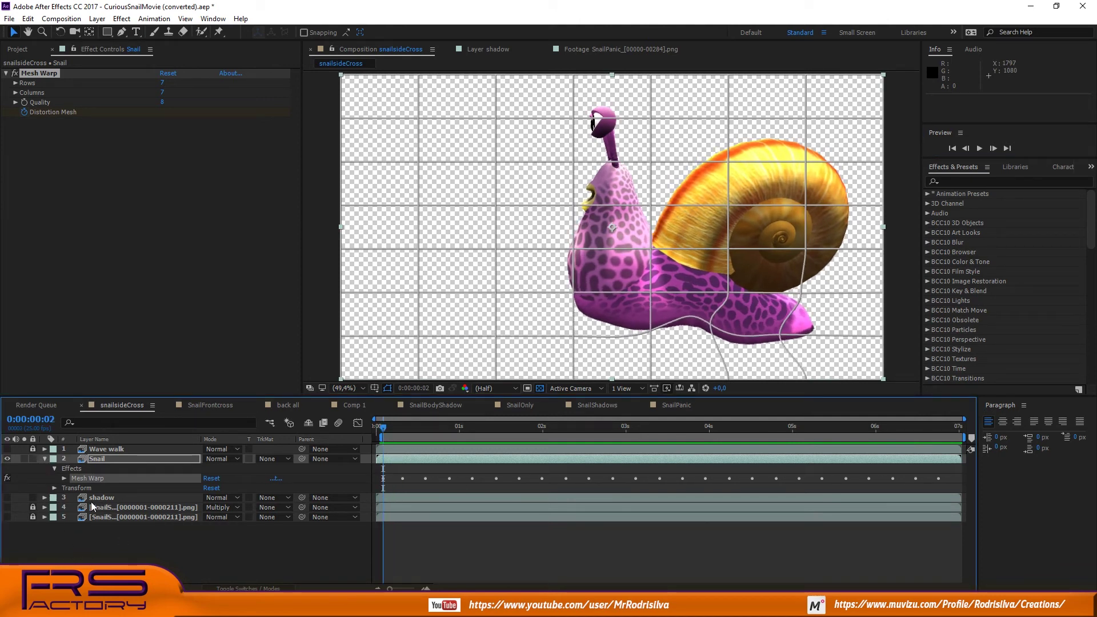
# - Turn on visibility for the snail shadow, BackgroundShadow and colour road background layers
pyautogui.click(8, 498)
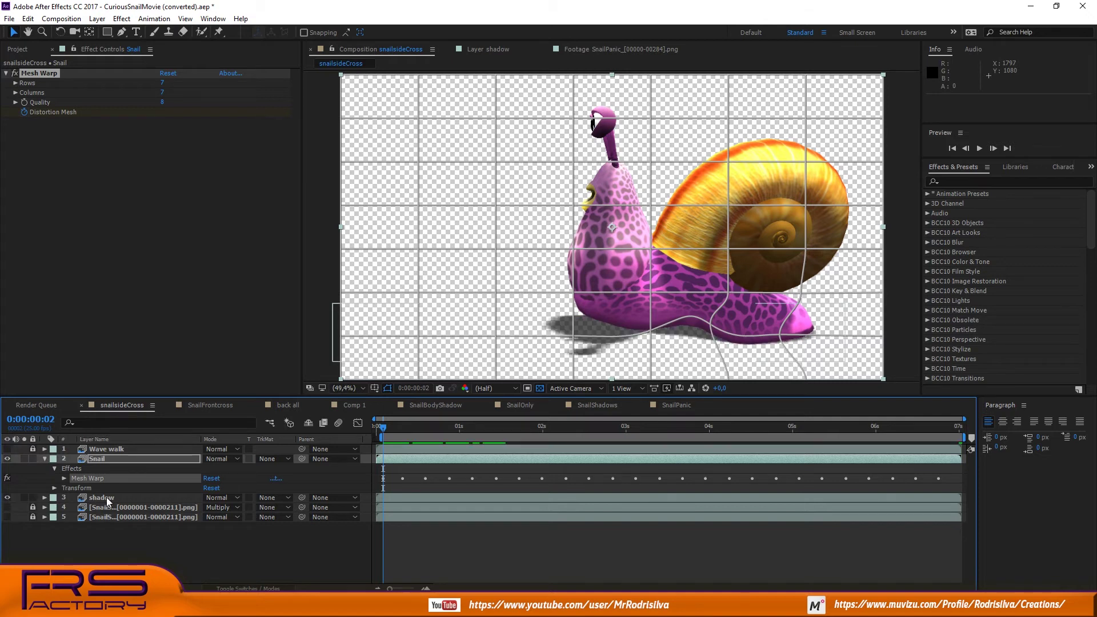
pyautogui.click(7, 507)
pyautogui.click(7, 517)
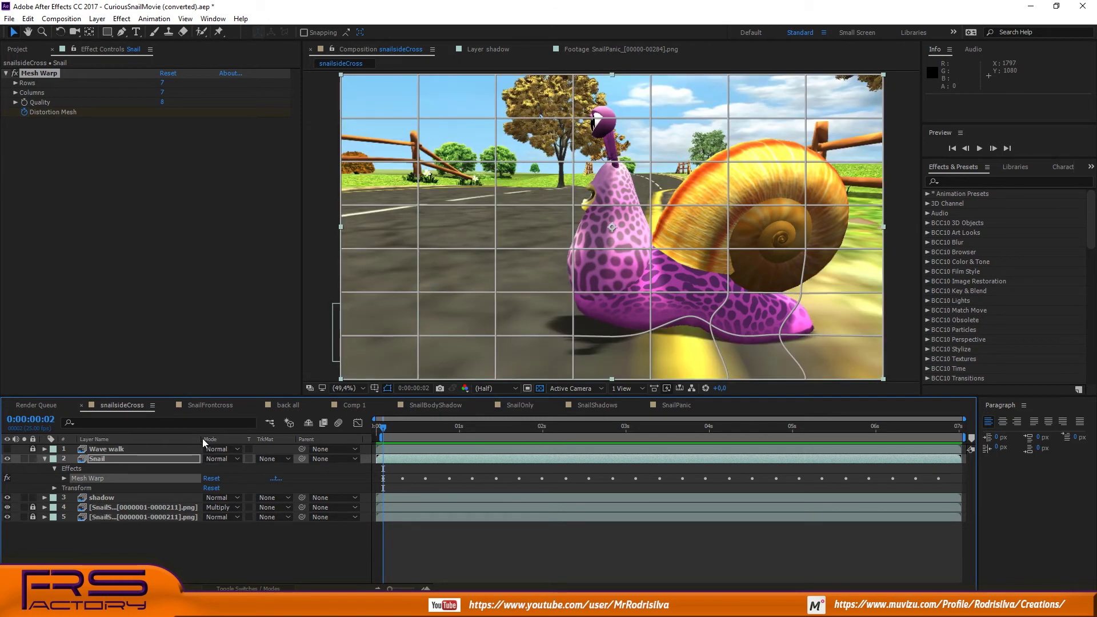
# - Widen the Layer Name column, select Mesh Warp, and scrub to check the warp over the road
pyautogui.moveTo(199, 439); pyautogui.dragTo(272, 439)
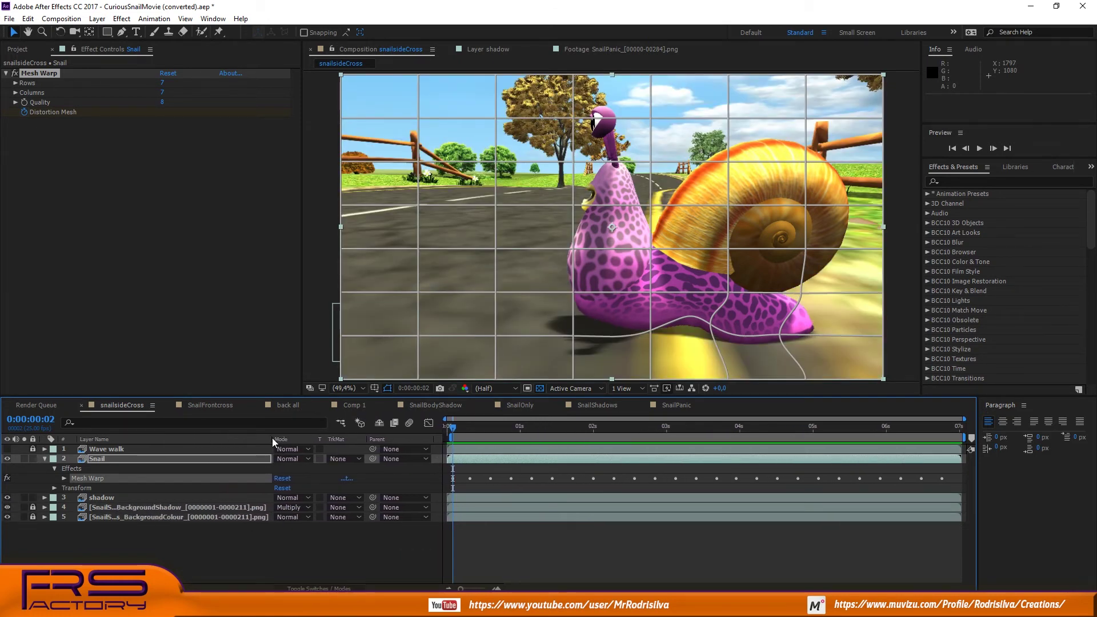
pyautogui.click(153, 508)
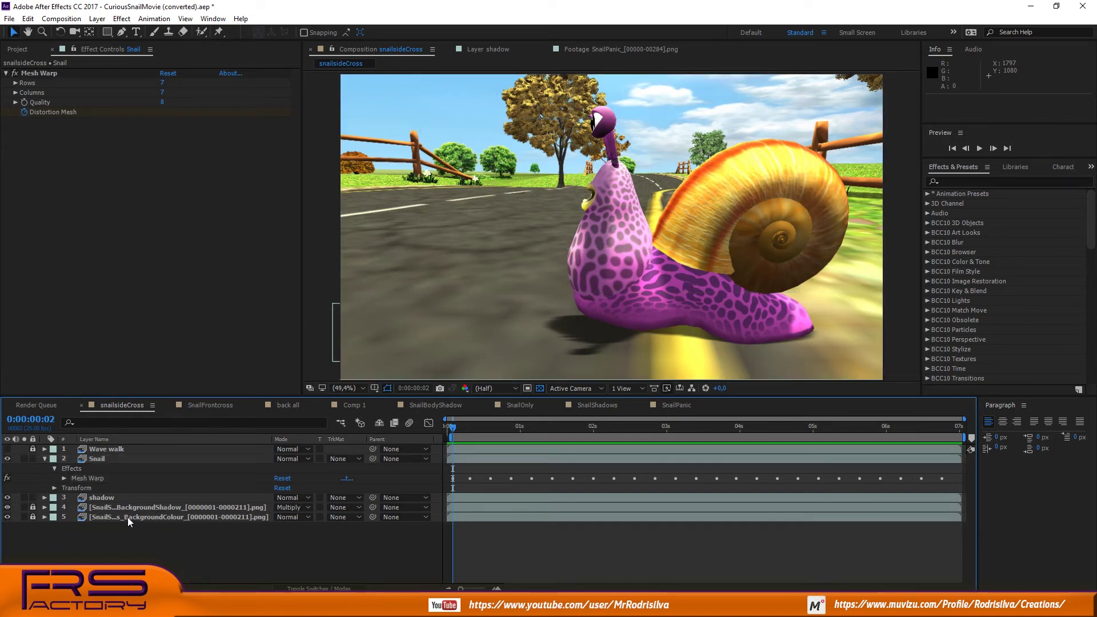
pyautogui.click(91, 480)
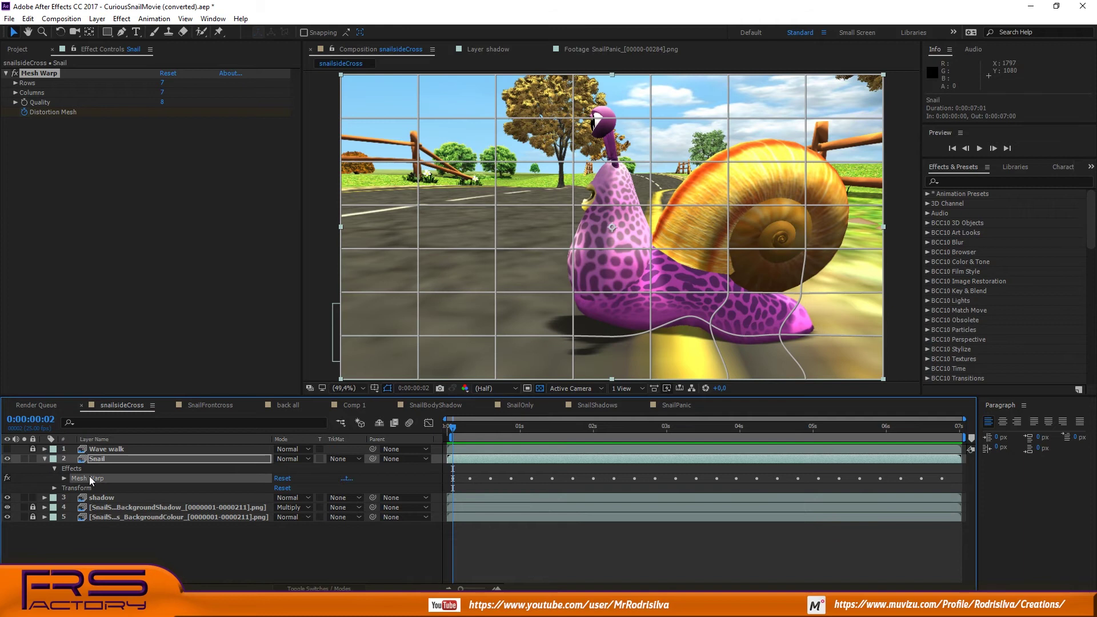
pyautogui.moveTo(456, 433); pyautogui.dragTo(760, 437)
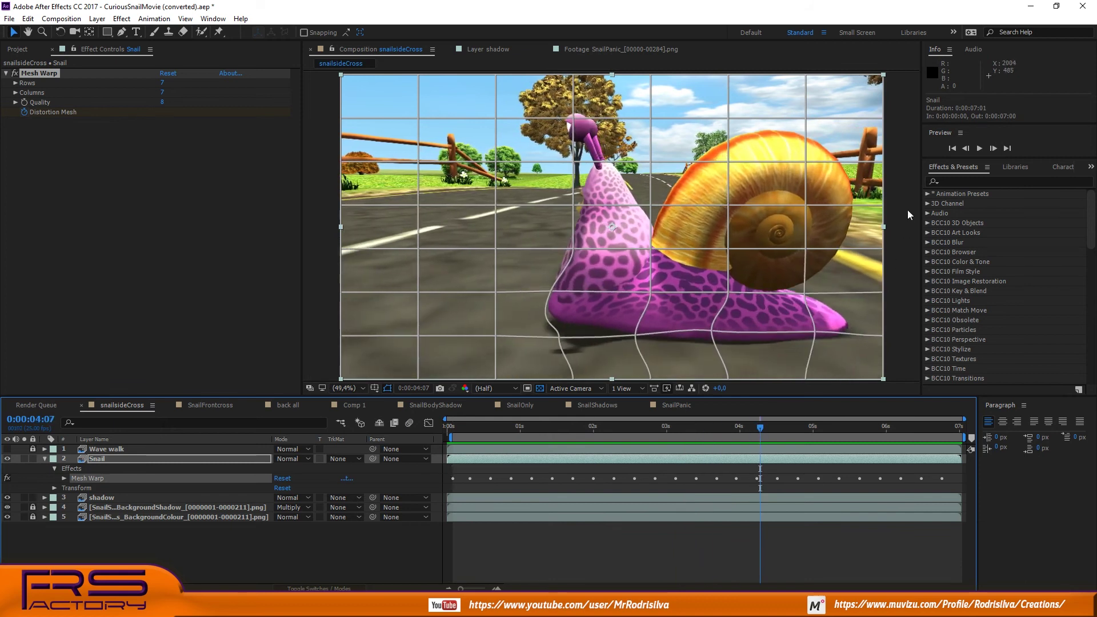
pyautogui.click(980, 149)
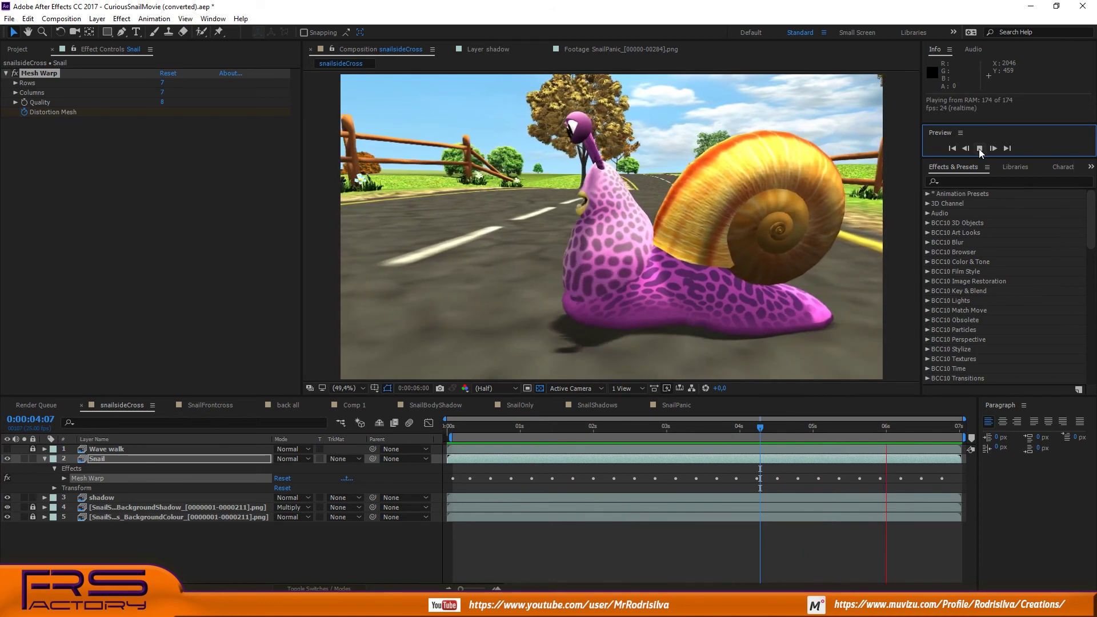
pyautogui.click(980, 148)
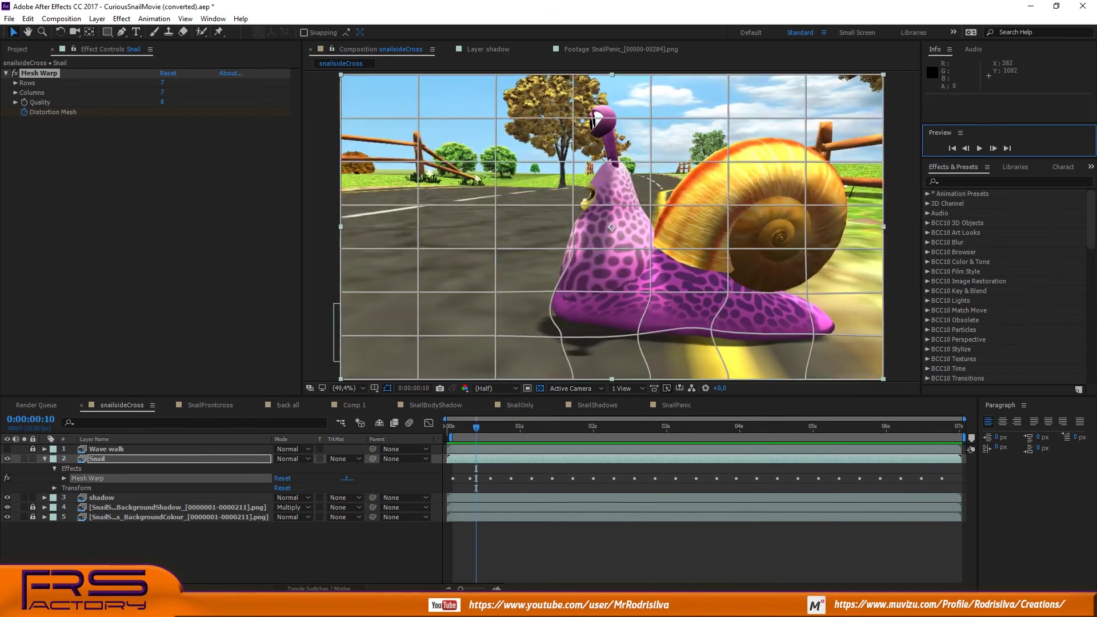